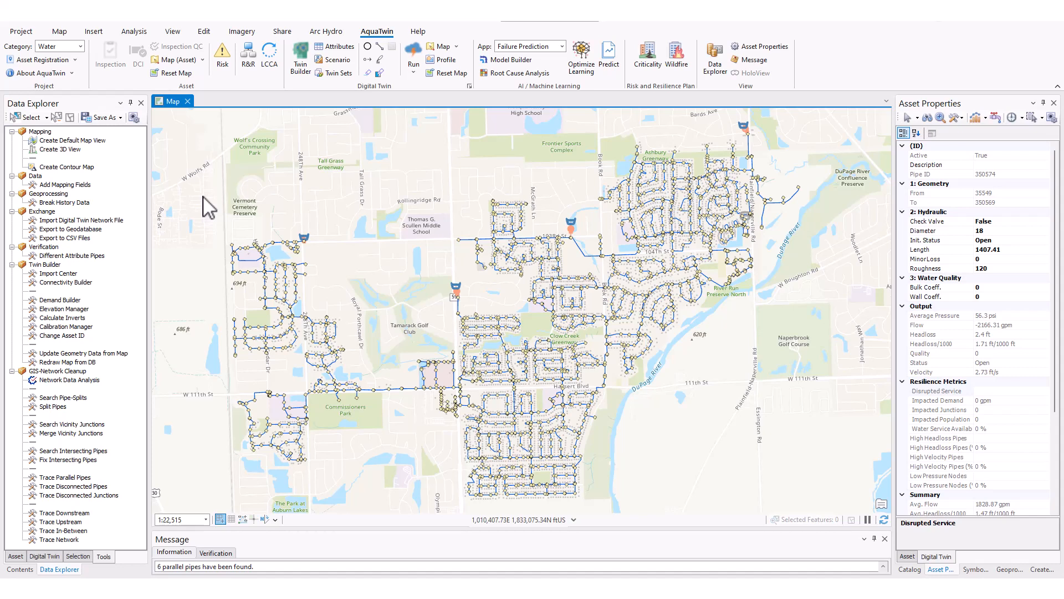
- Select all junctions in the water network, and select all dead-end pipes in their place
click(47, 117)
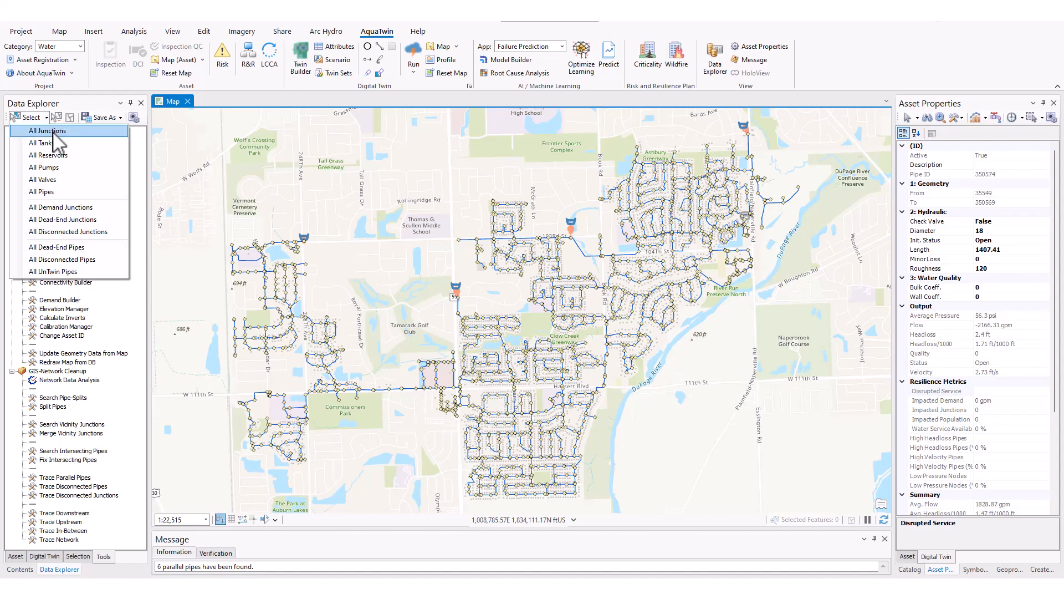
click(53, 133)
click(46, 117)
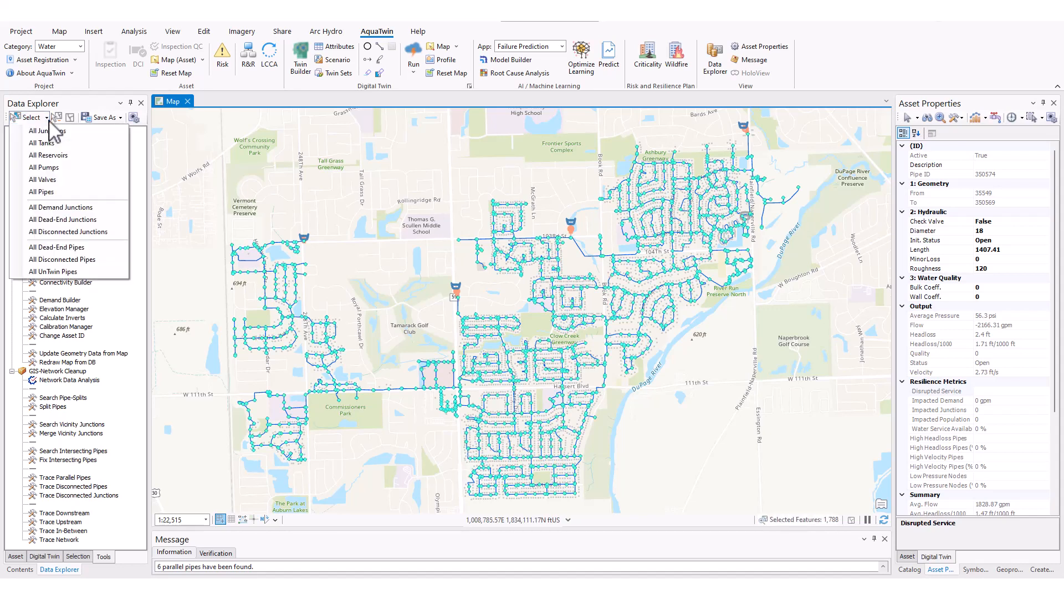
click(95, 248)
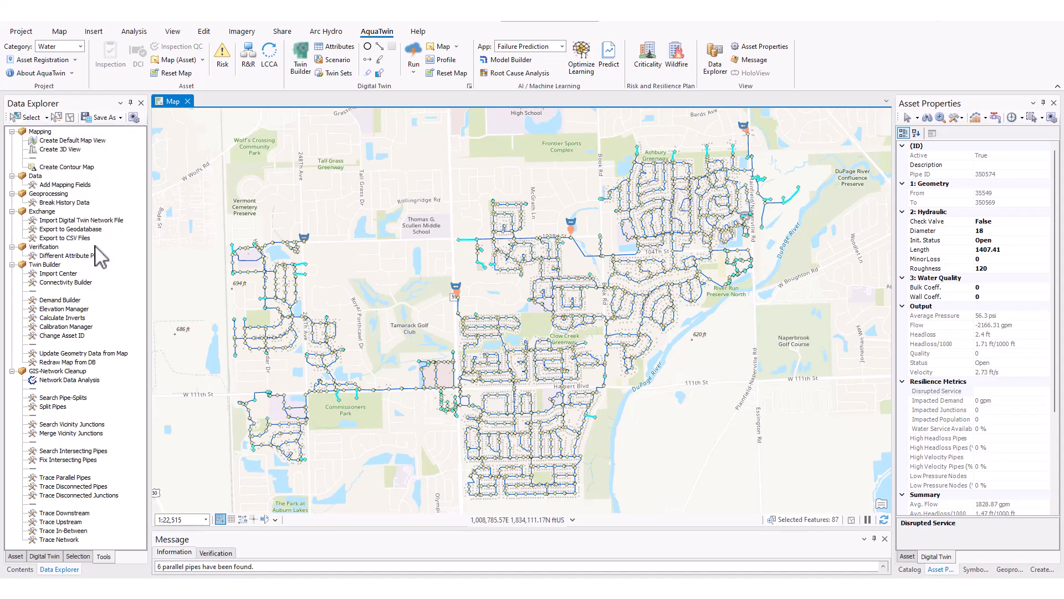
click(47, 118)
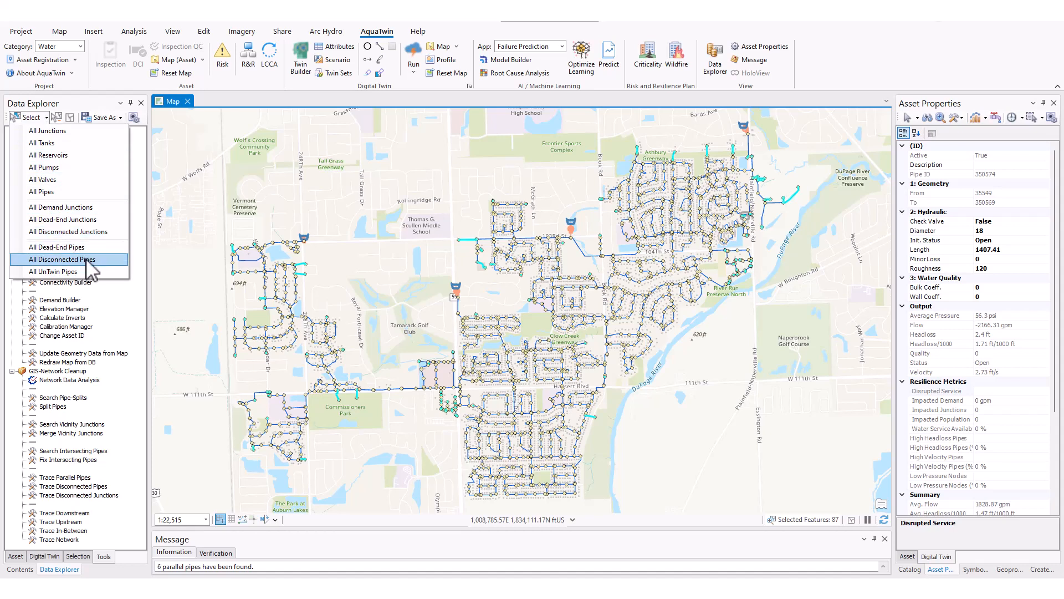
click(95, 107)
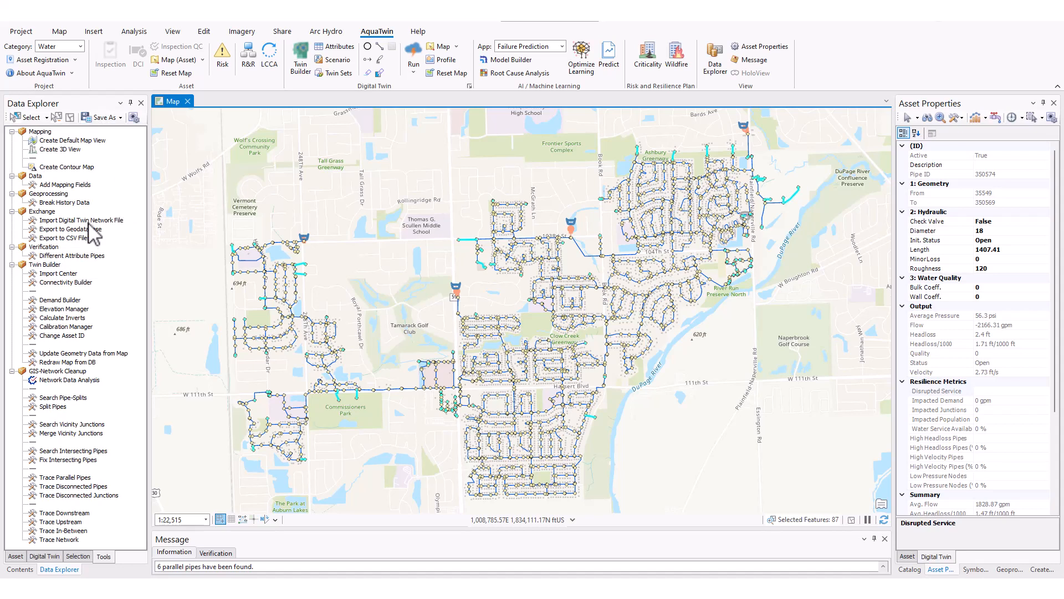
click(78, 556)
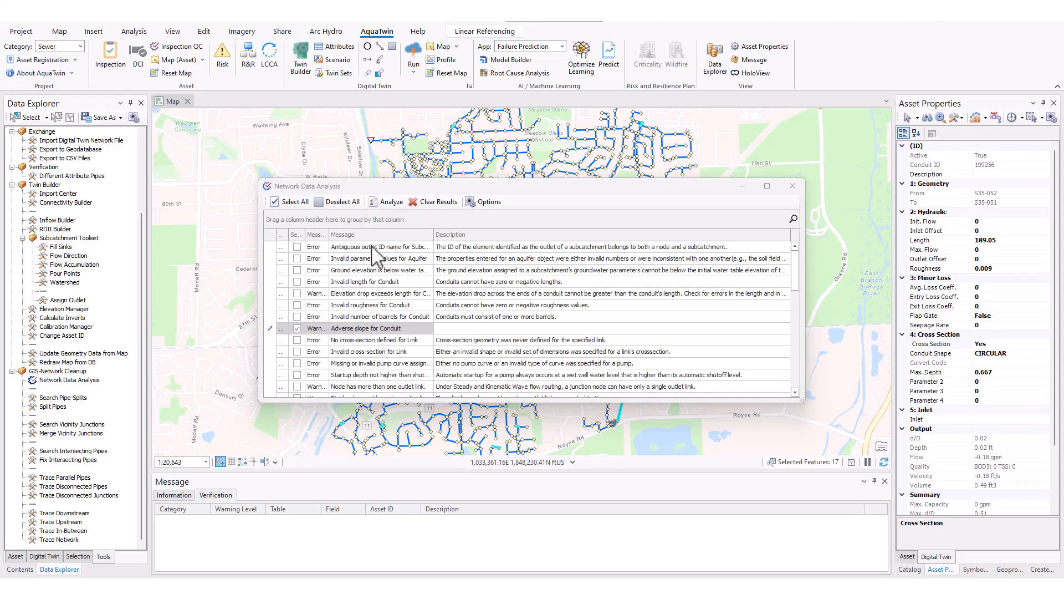
- Analyze the sewer network for adverse conduit slopes with results added to the selection, and locate conduit 57253 on the map
click(383, 203)
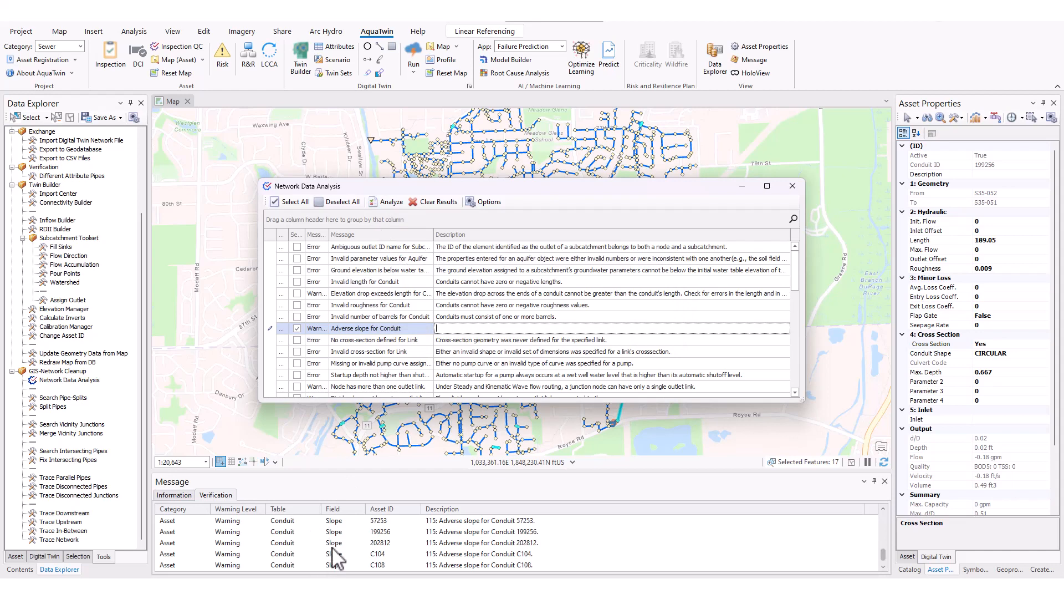
click(483, 201)
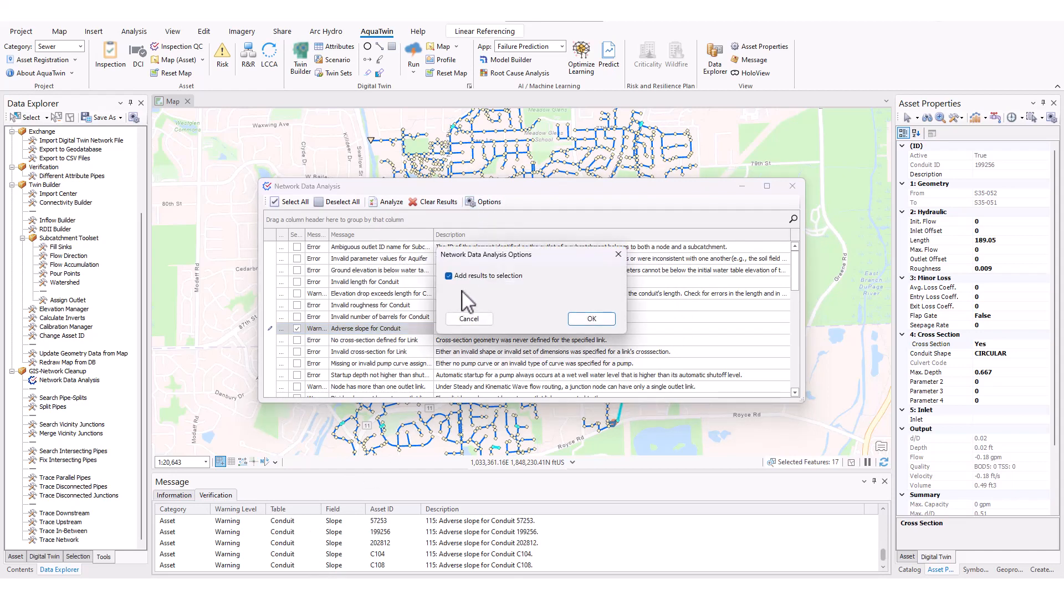
click(580, 321)
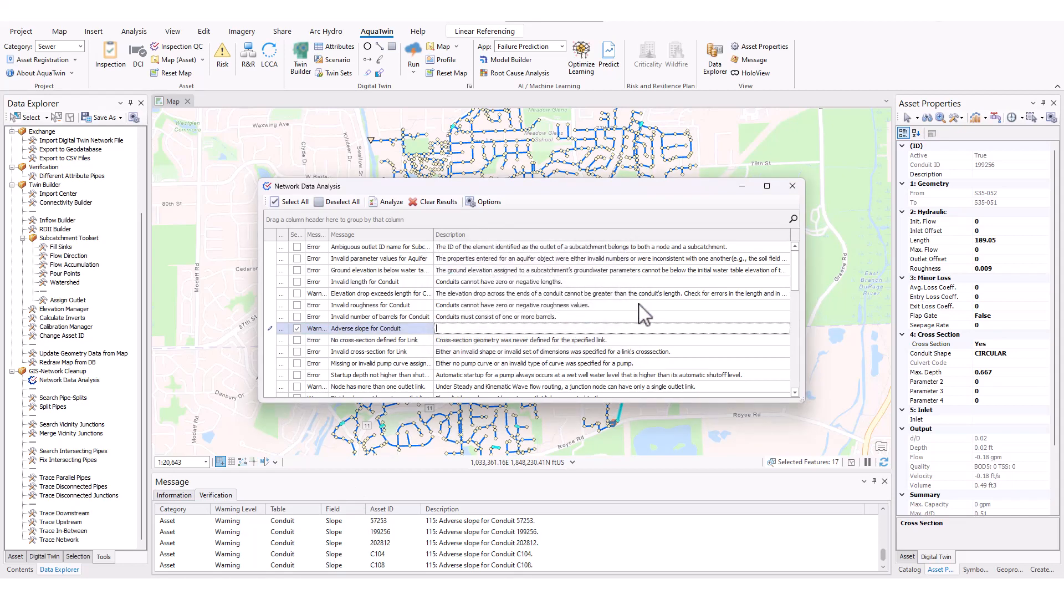
click(796, 189)
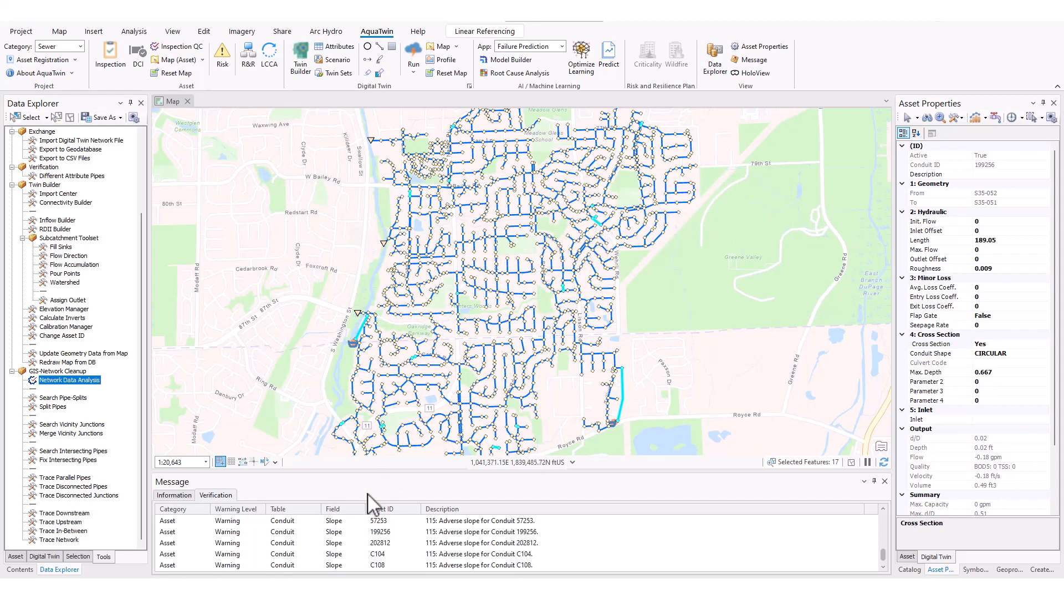
double_click(336, 522)
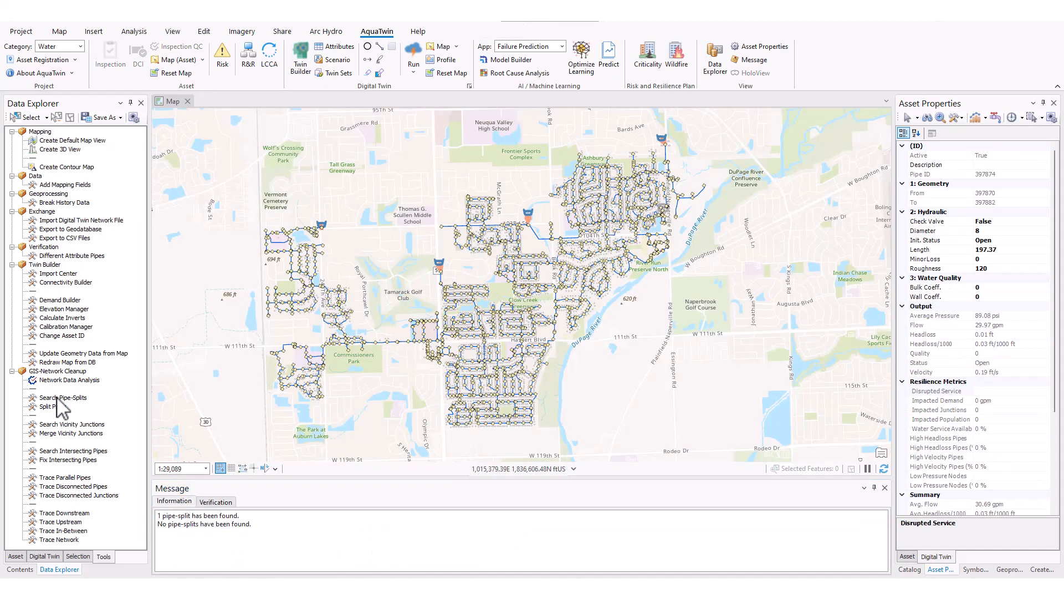
- Search the water network for pipe-splits and inspect reported pipe 397874 and the junction lying along it
click(59, 398)
double_click(70, 400)
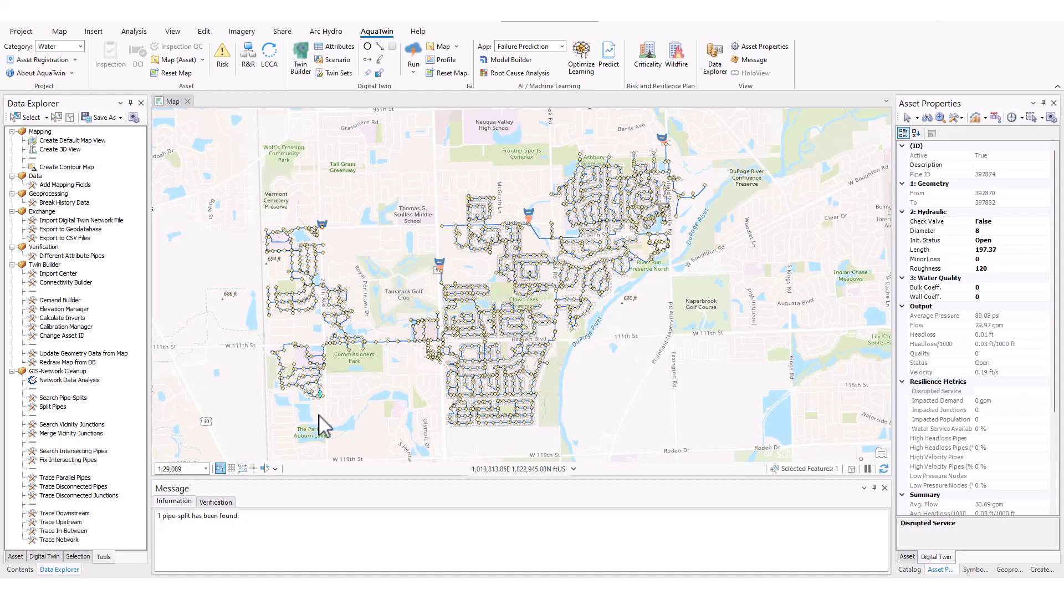
click(215, 502)
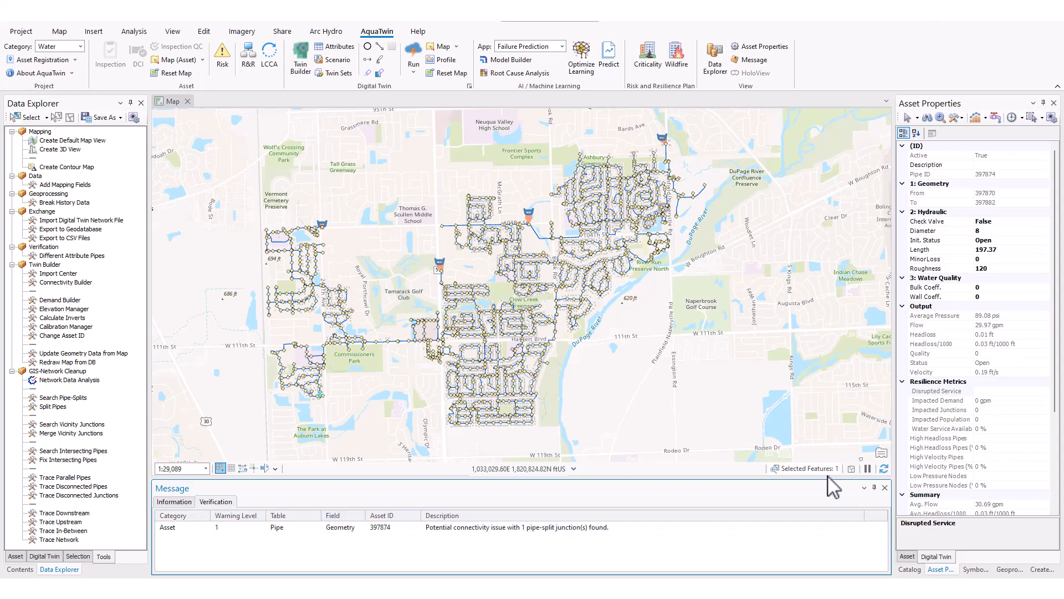
double_click(246, 527)
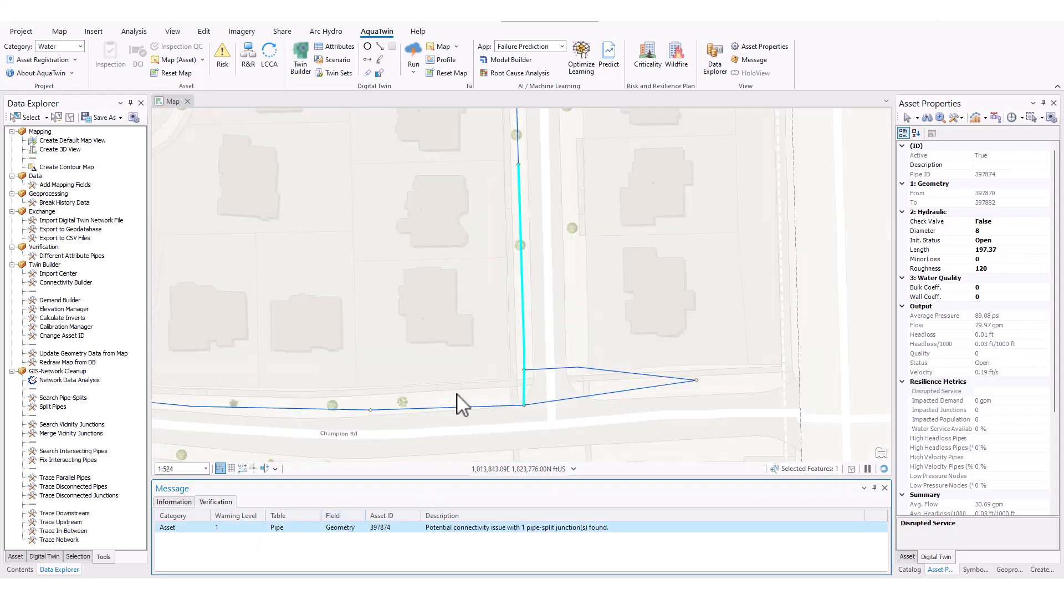
drag(610, 323, 547, 320)
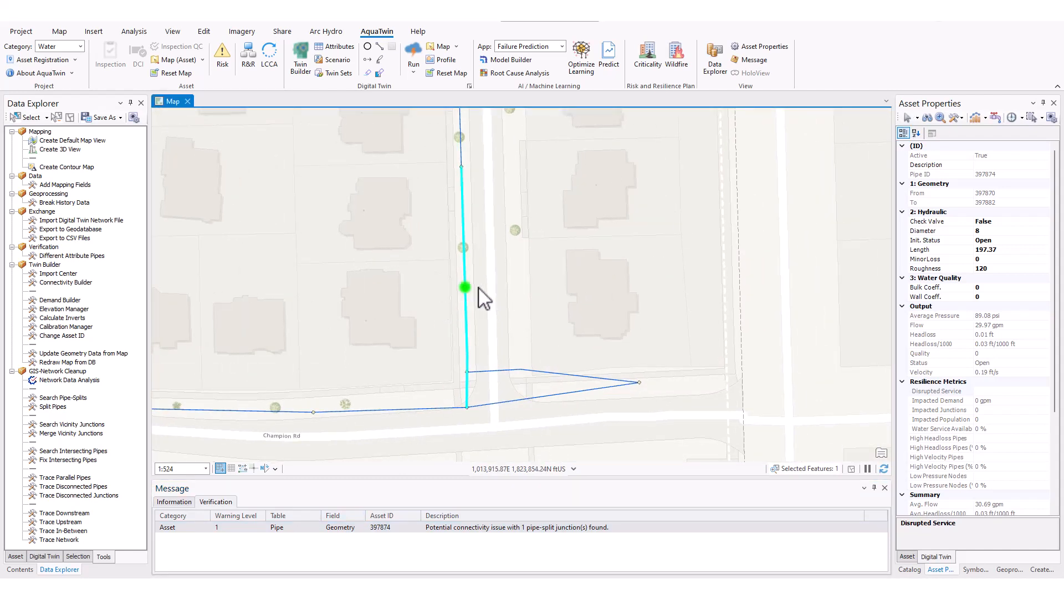
click(469, 372)
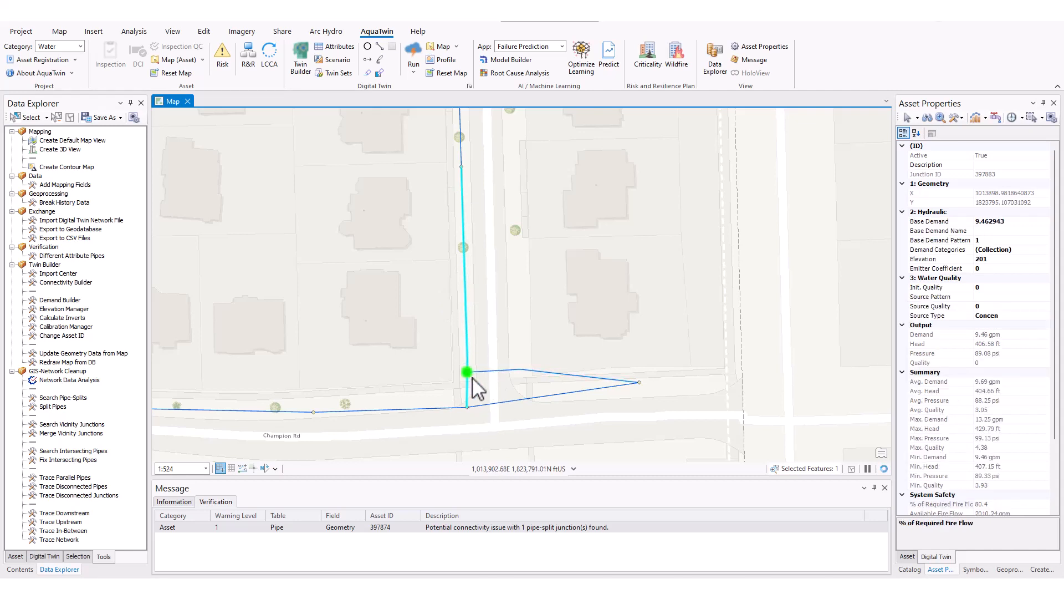
- Split pipe 397874 at its intermediate junction near Champion Rd, clear the selection and check the two resulting segments
double_click(51, 406)
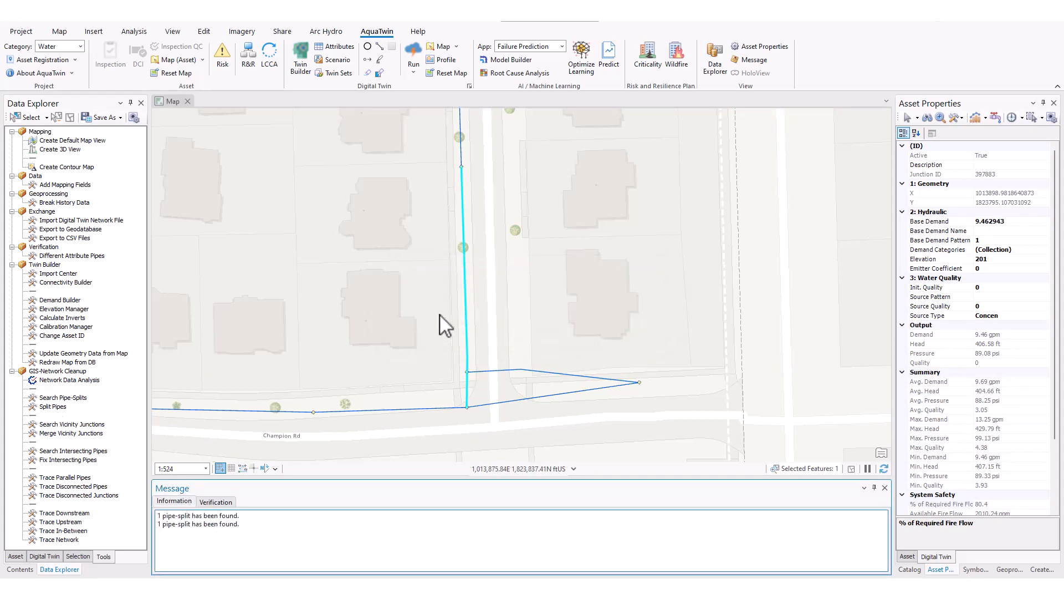
click(70, 117)
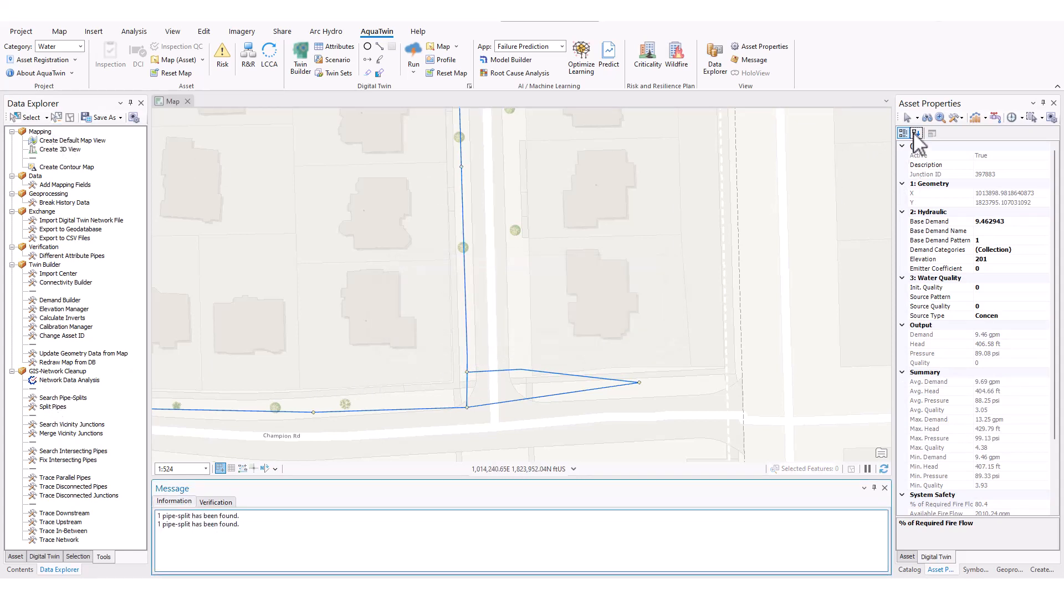
click(463, 269)
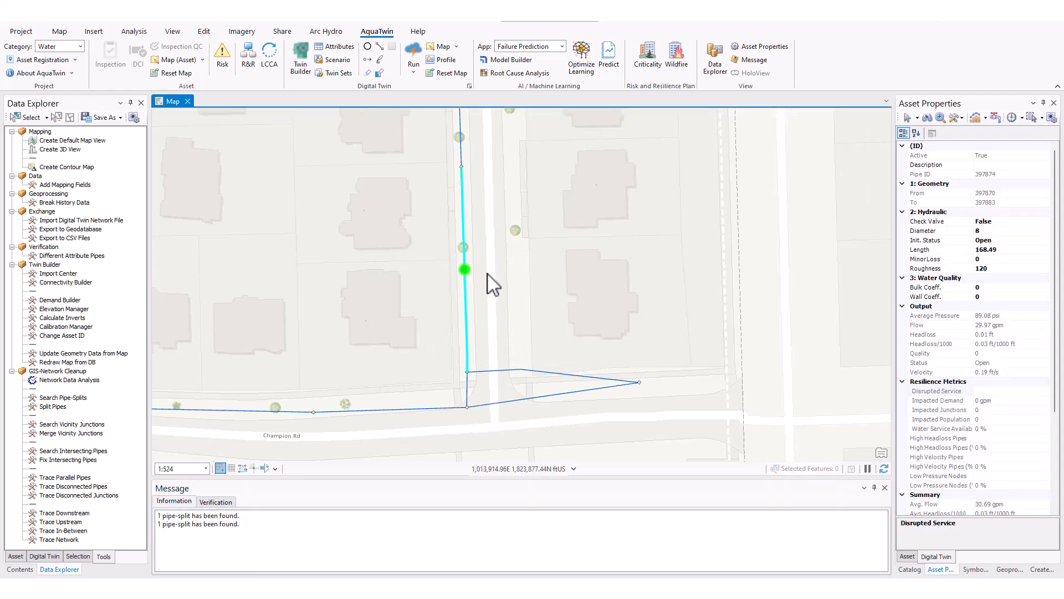
click(468, 388)
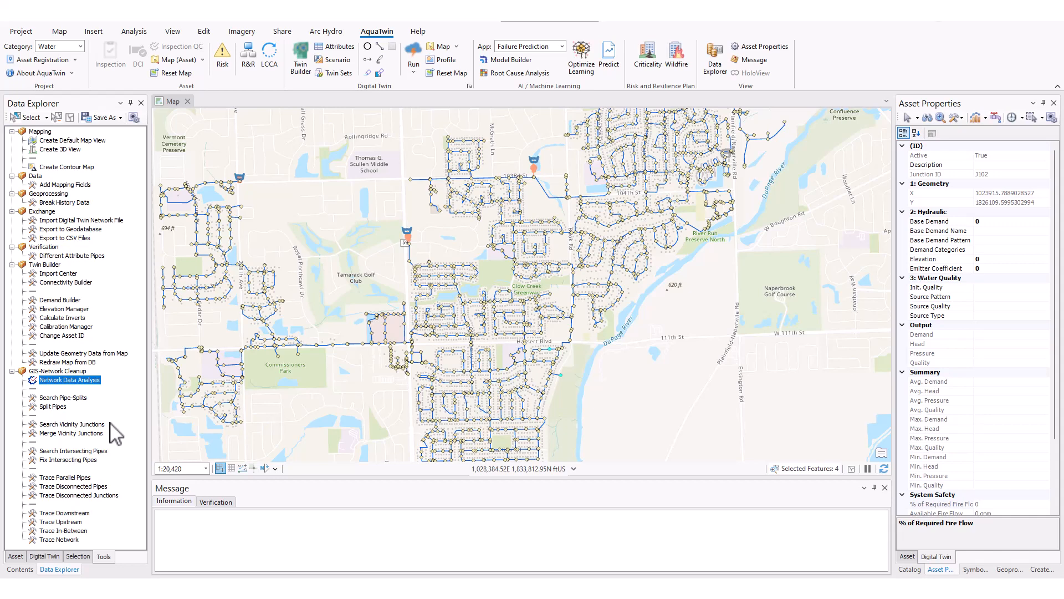
- Check the junction merge distance in the editing settings of the Digital Twin options
click(468, 86)
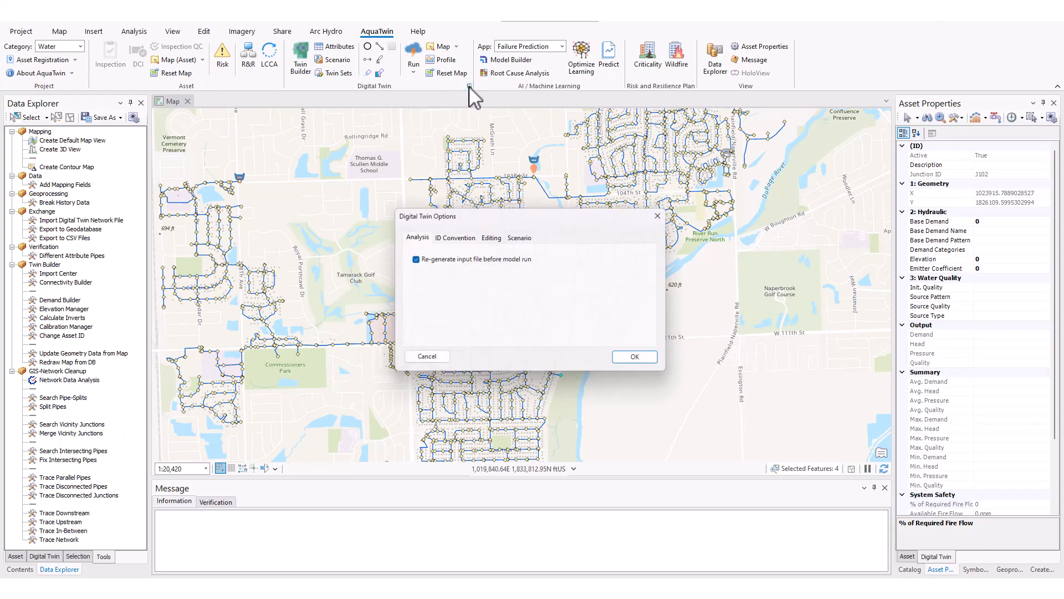
click(491, 236)
double_click(521, 296)
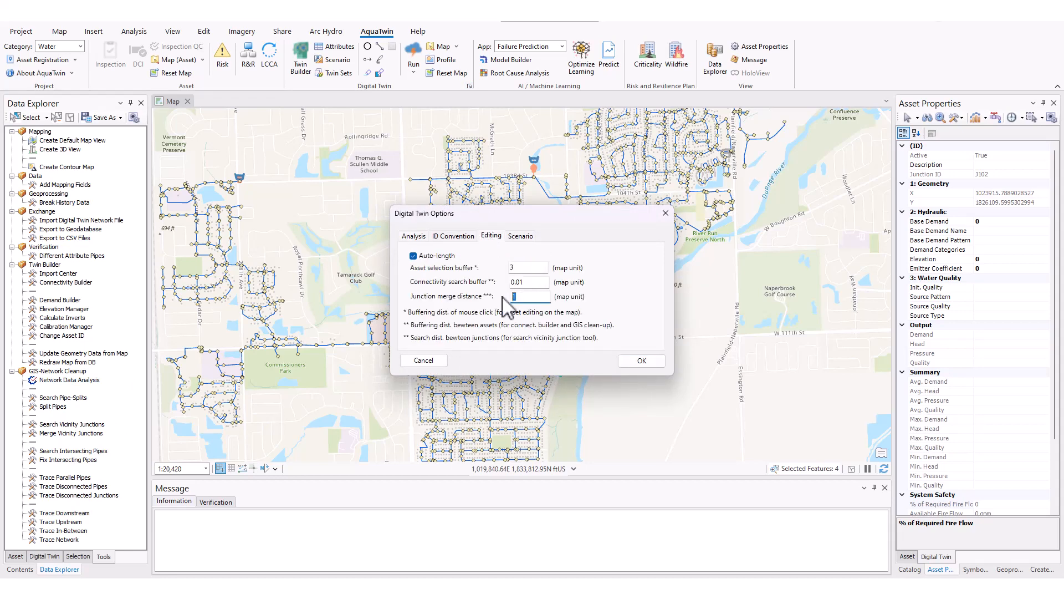
click(644, 361)
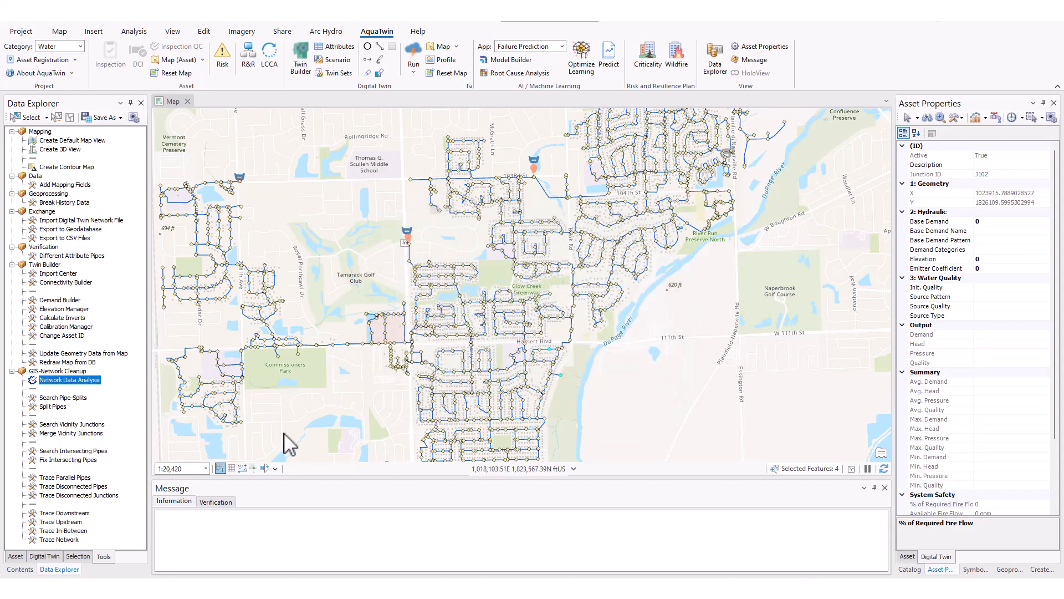
- Search the network for vicinity junctions and locate reported junctions 33874 and J102 on the map
double_click(95, 425)
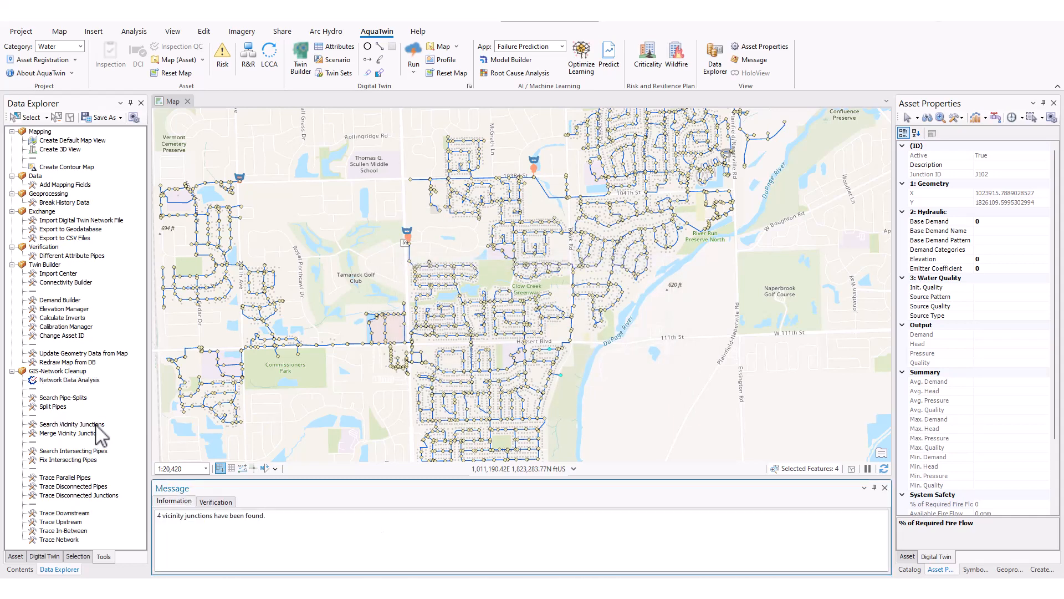
click(216, 502)
click(235, 528)
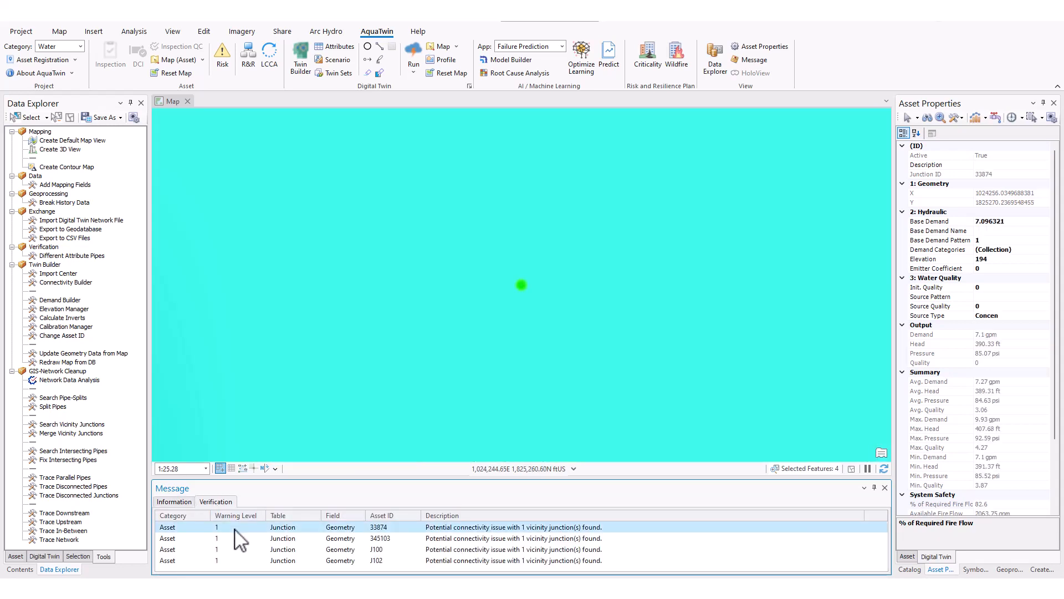
click(247, 561)
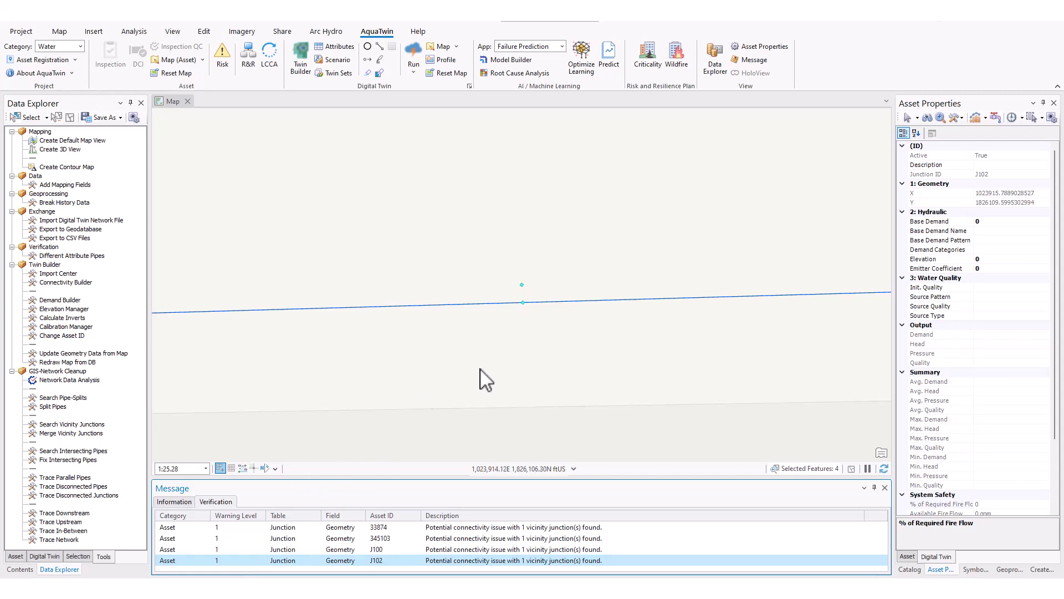
- Merge the vicinity junctions, clear the selection and redraw the network map
double_click(84, 434)
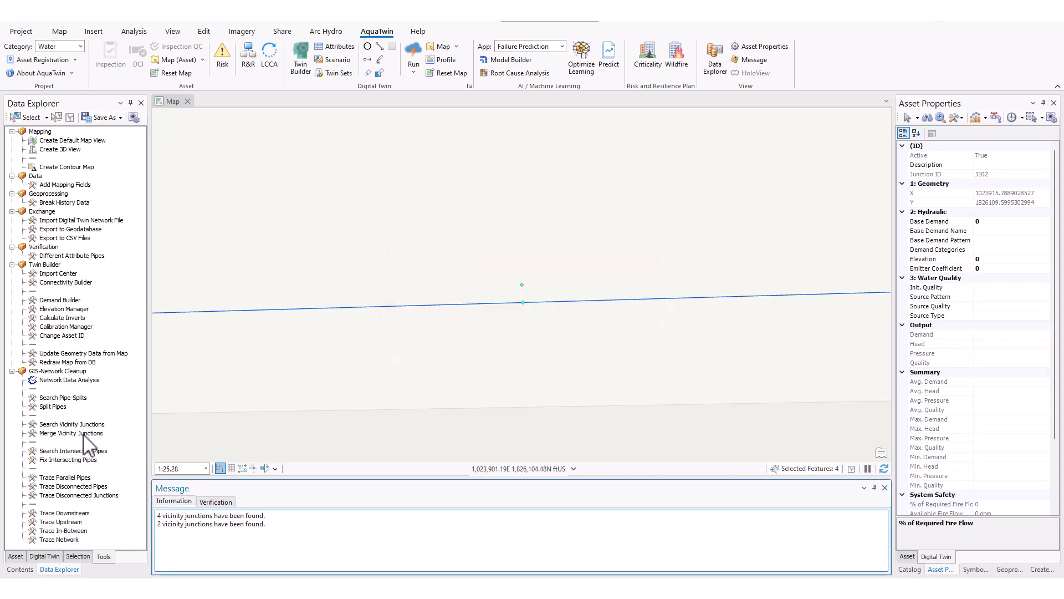
click(70, 117)
click(50, 556)
click(138, 134)
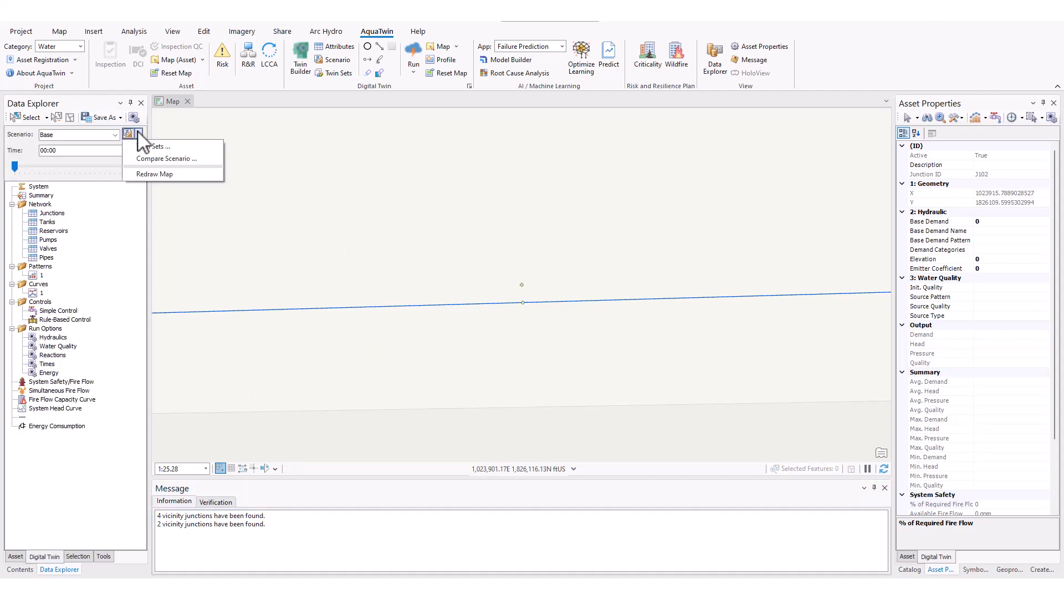
click(151, 173)
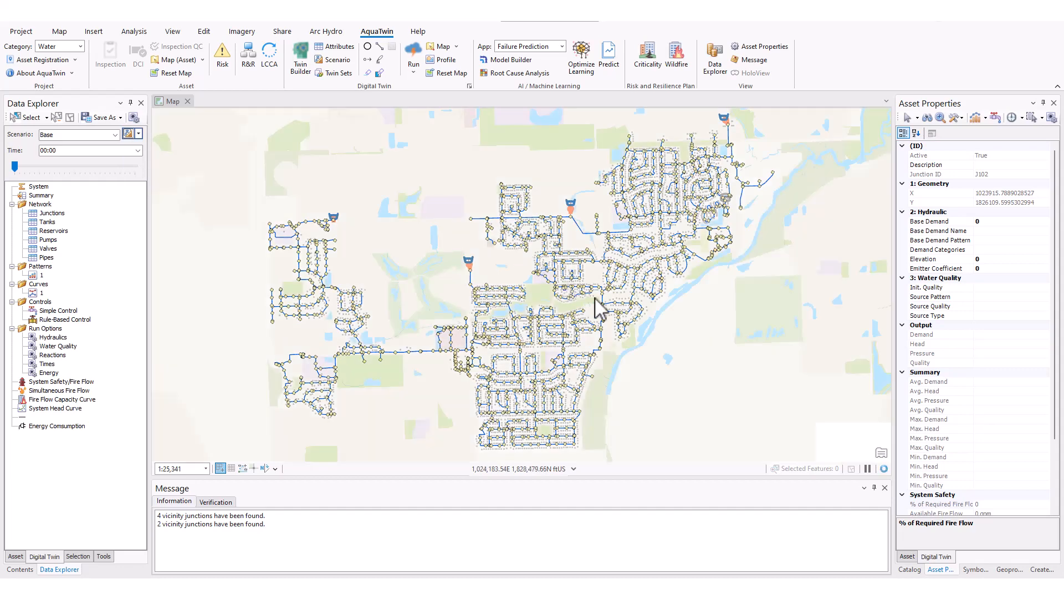
- Review the verification messages for the junction merge and locate merged junction 345103
click(213, 503)
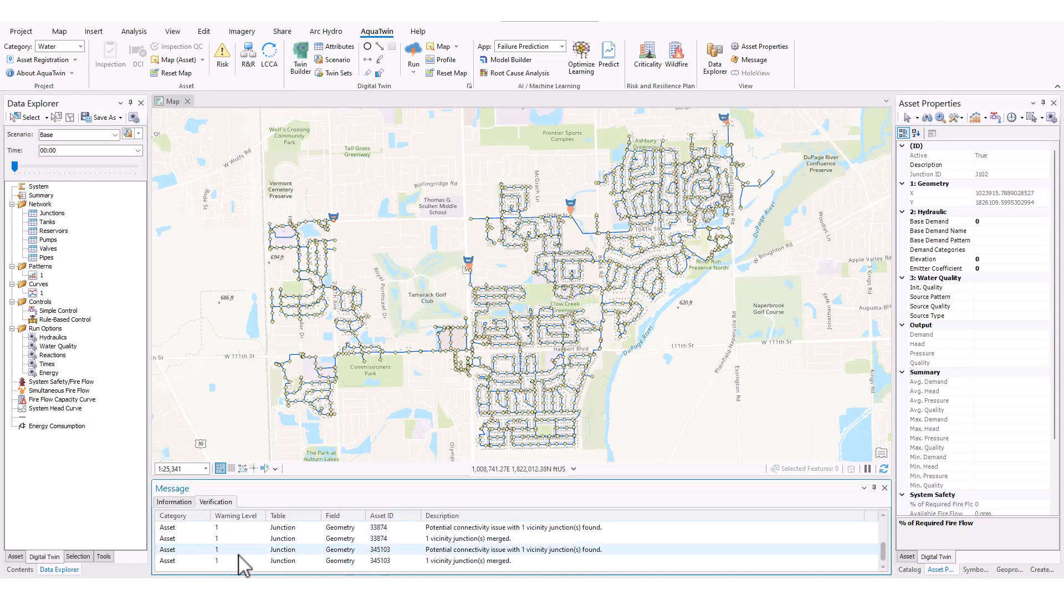
click(239, 559)
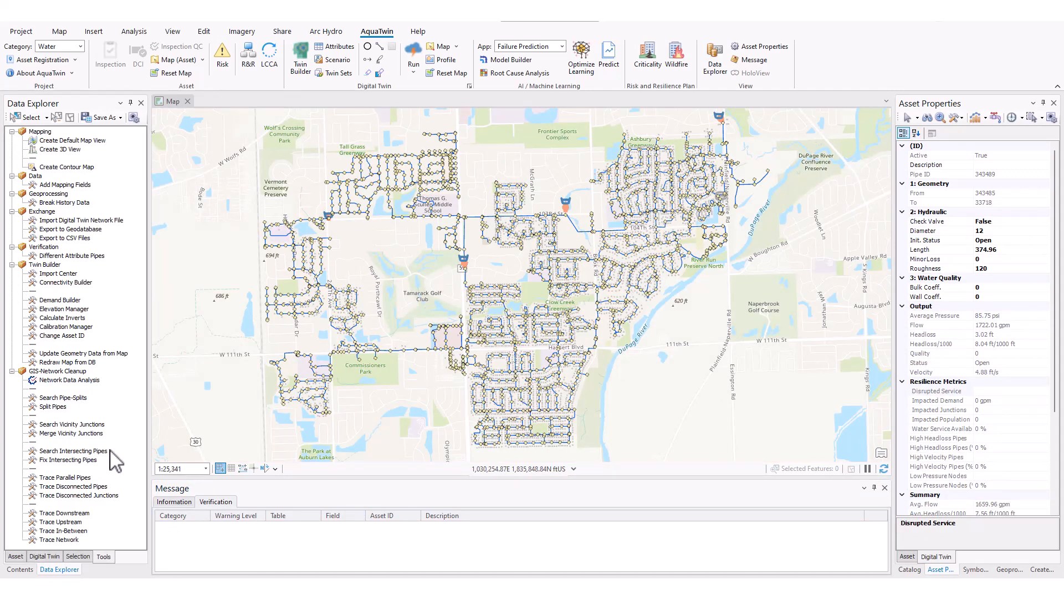
- Search the network for intersecting pipes and zoom to reported crossing pipes 345078 and 343430
click(110, 450)
click(102, 450)
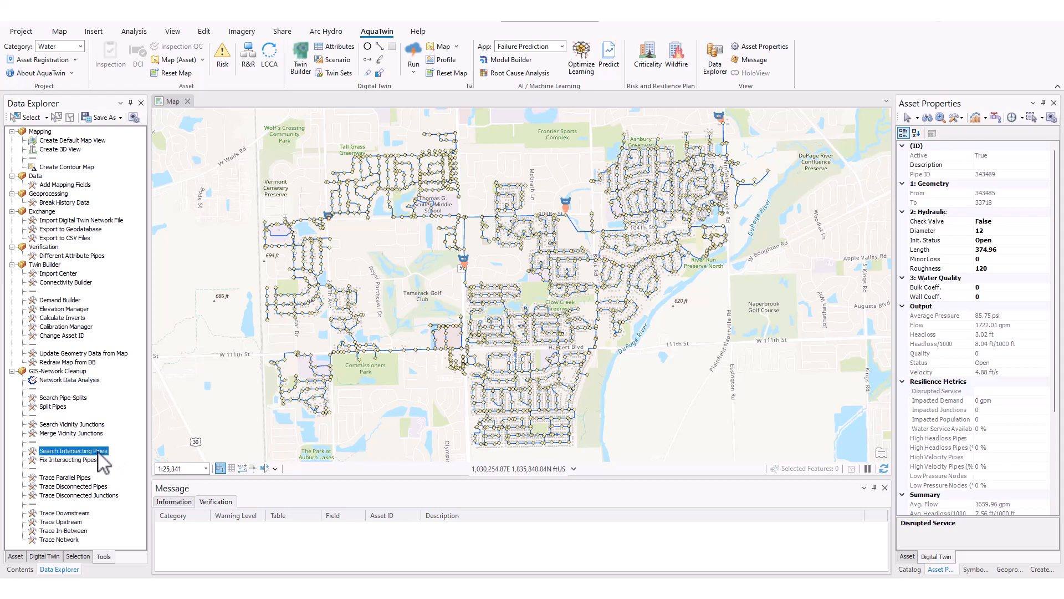
double_click(98, 452)
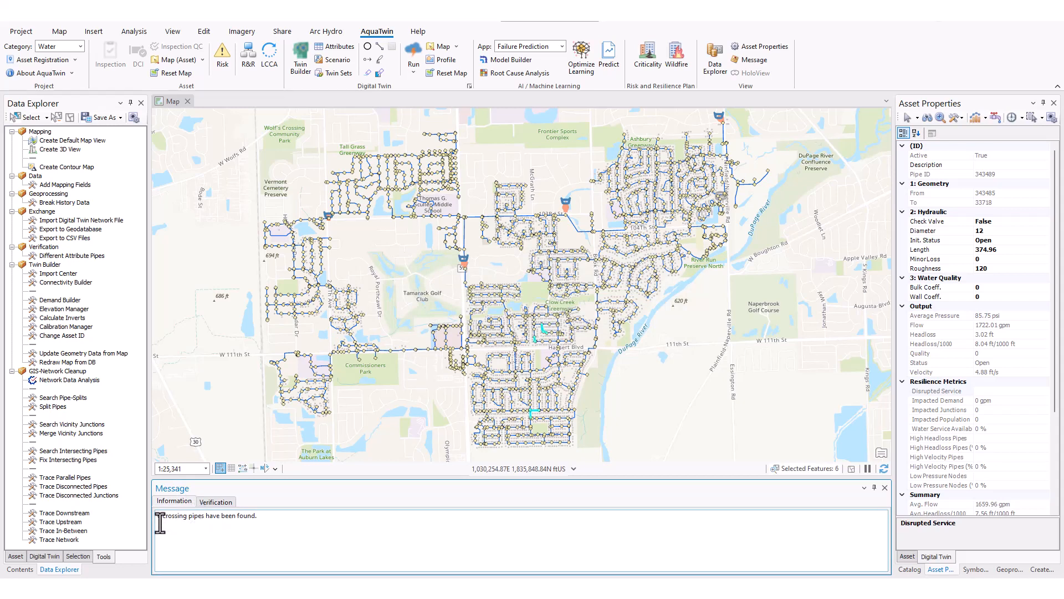
click(216, 502)
double_click(226, 527)
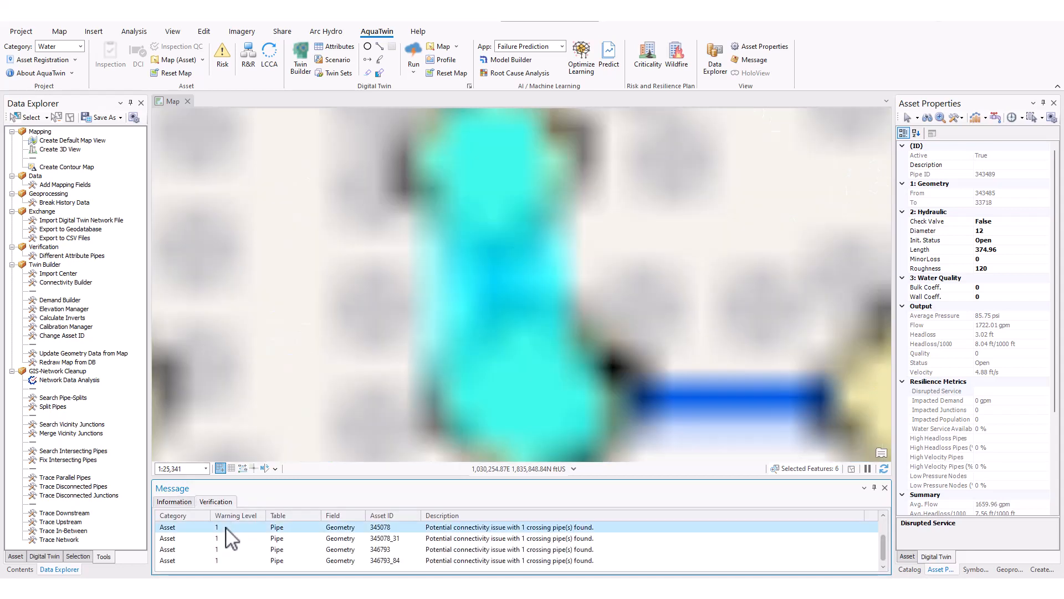
scroll(225, 527, up, 1)
double_click(227, 528)
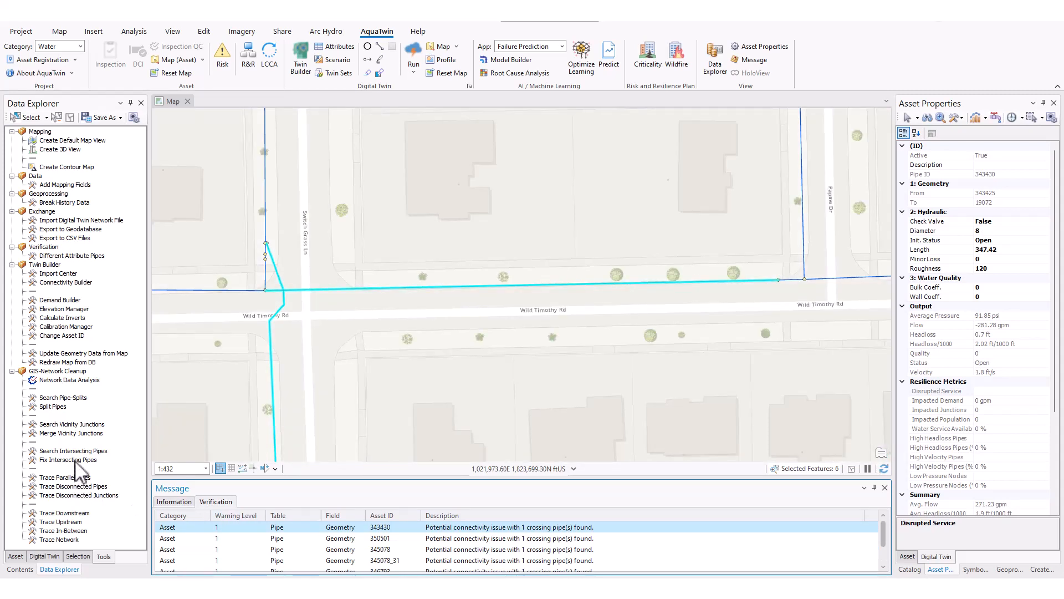
- Fix the intersecting pipes, then reset the map and clear the selection to inspect the crossing at Wild Timothy Rd and Switch Grass Ln
double_click(67, 460)
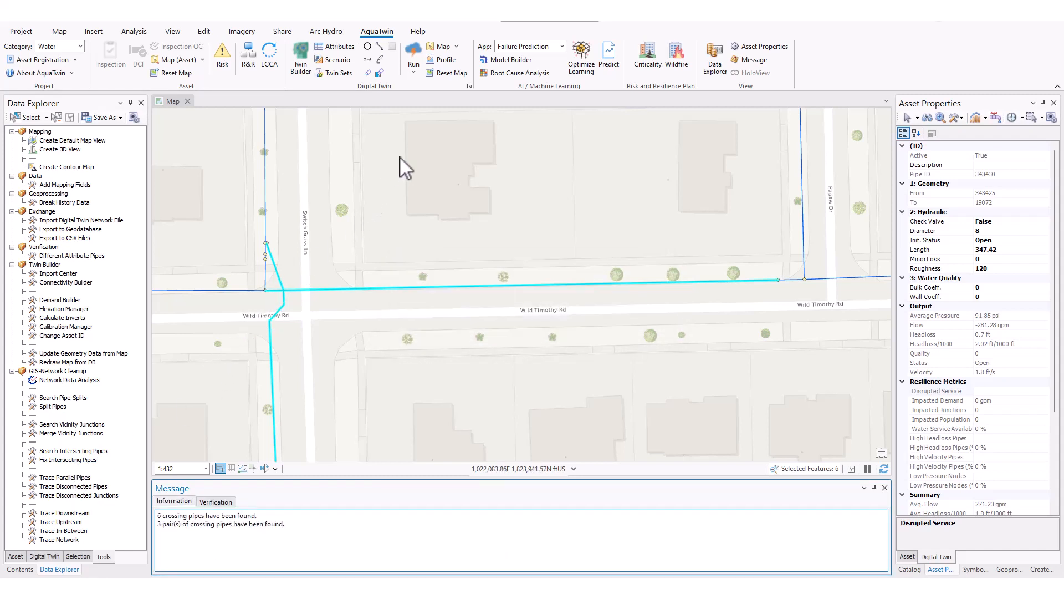
click(448, 78)
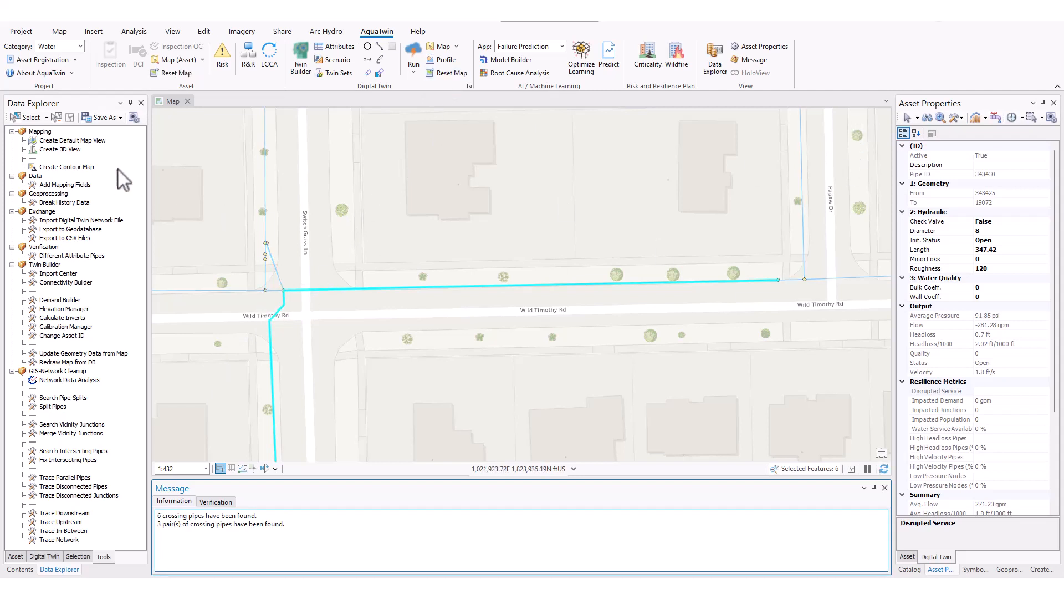
click(70, 121)
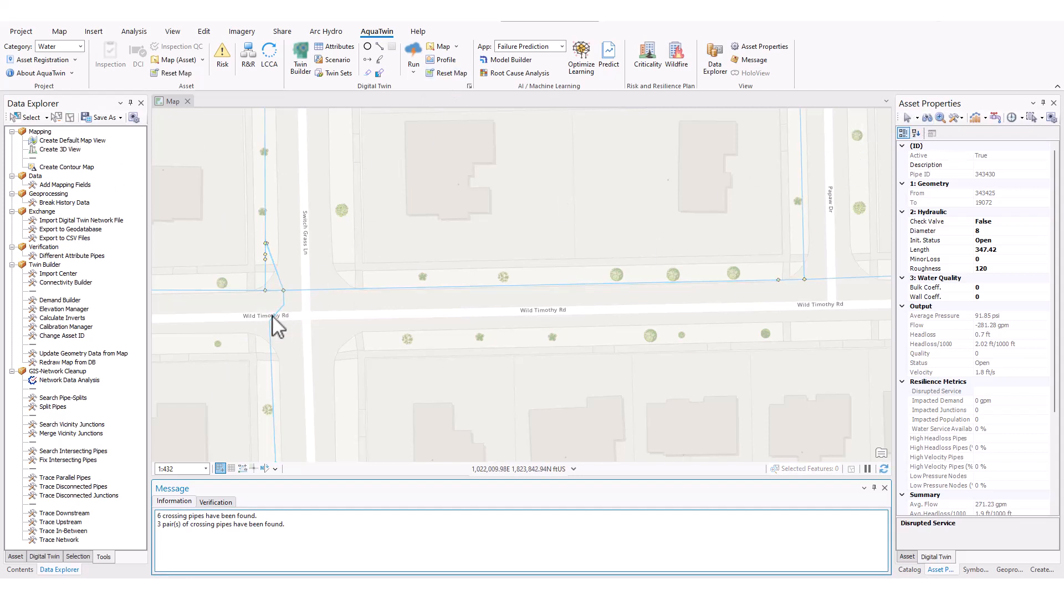
click(282, 292)
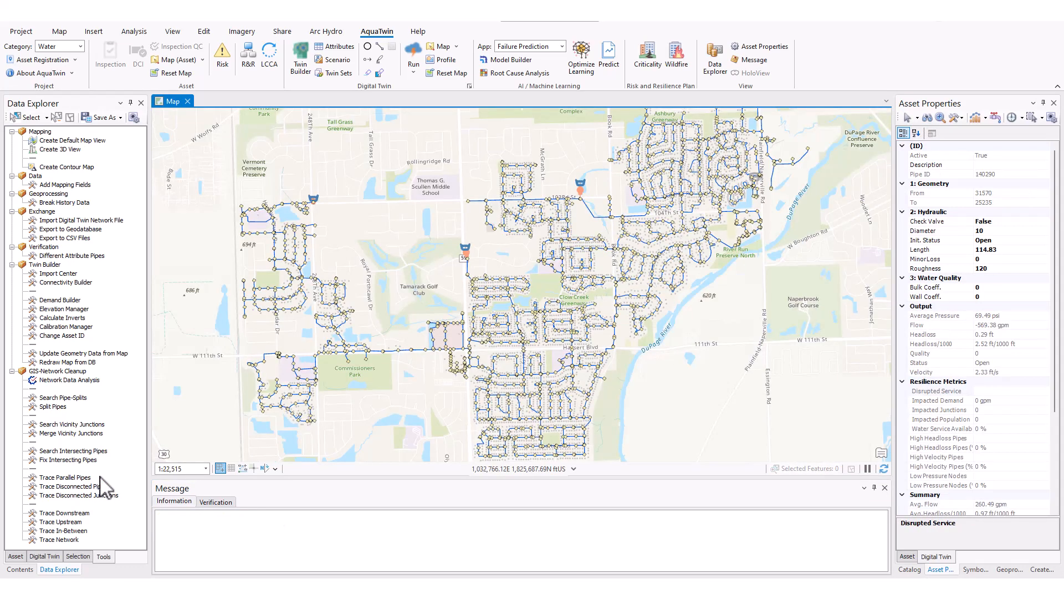
- Trace the parallel pipes in the water network and zoom to the highlighted pipes along Saratoga Rd
click(87, 477)
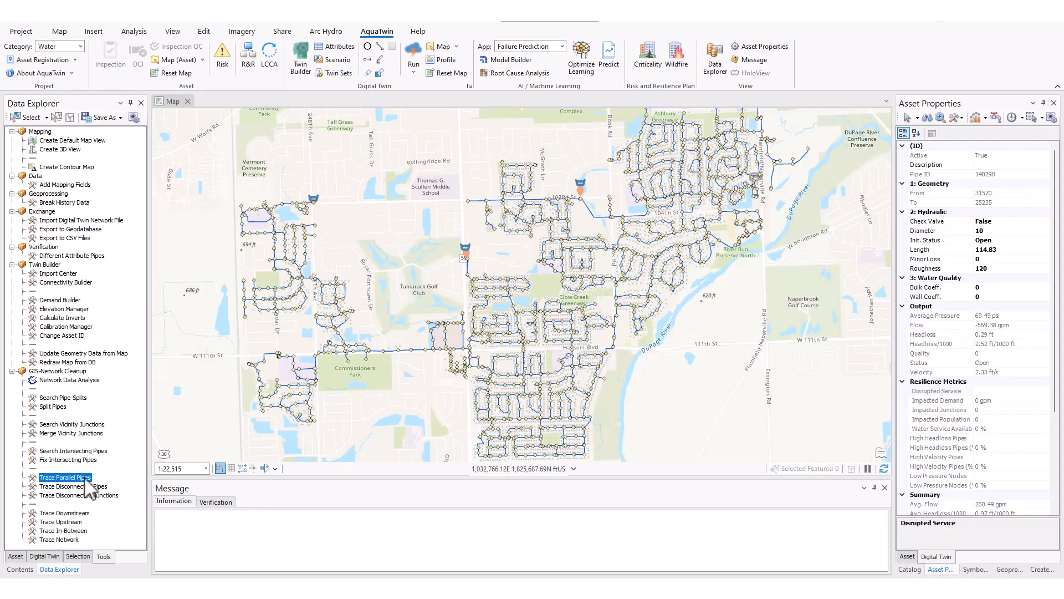
double_click(87, 478)
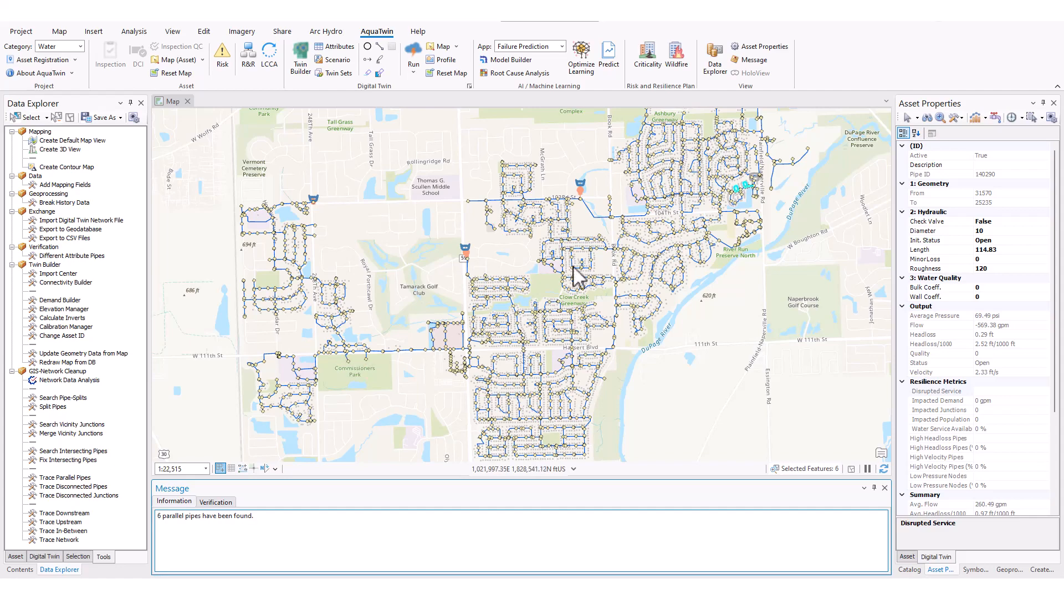
scroll(746, 189, up, 4)
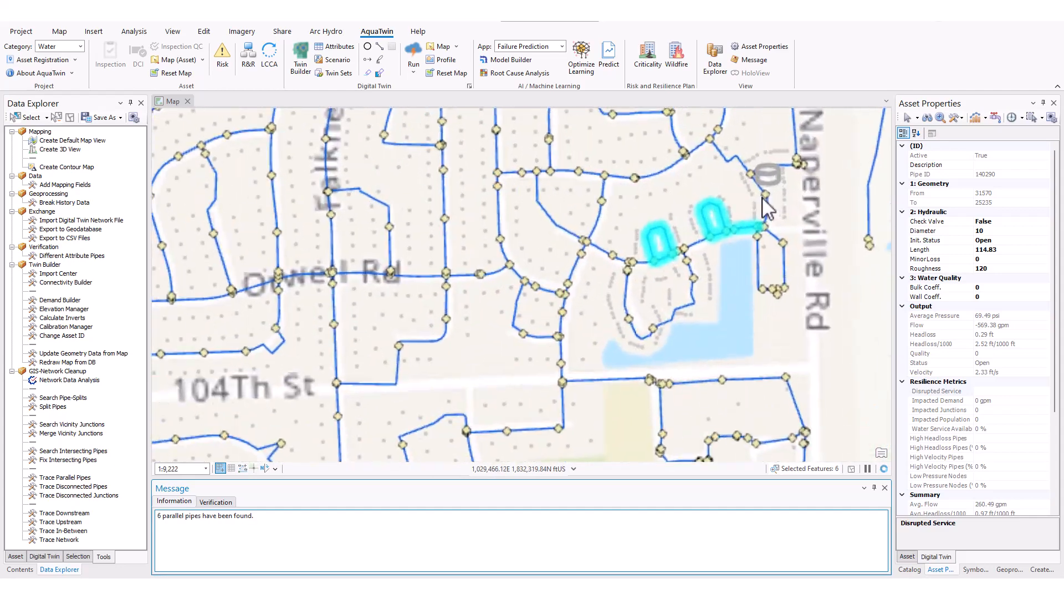
scroll(712, 241, up, 10)
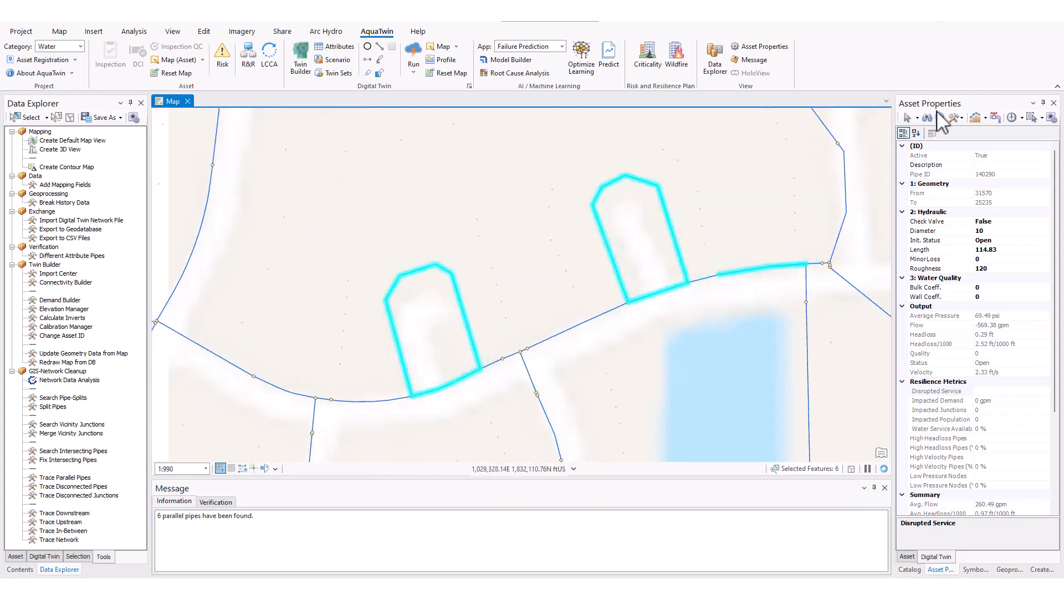
- Inspect the properties of the parallel pipe looping around Capri Ct and examine the nearly overlapping pair along Saratoga Rd east of Petra Ct
click(904, 119)
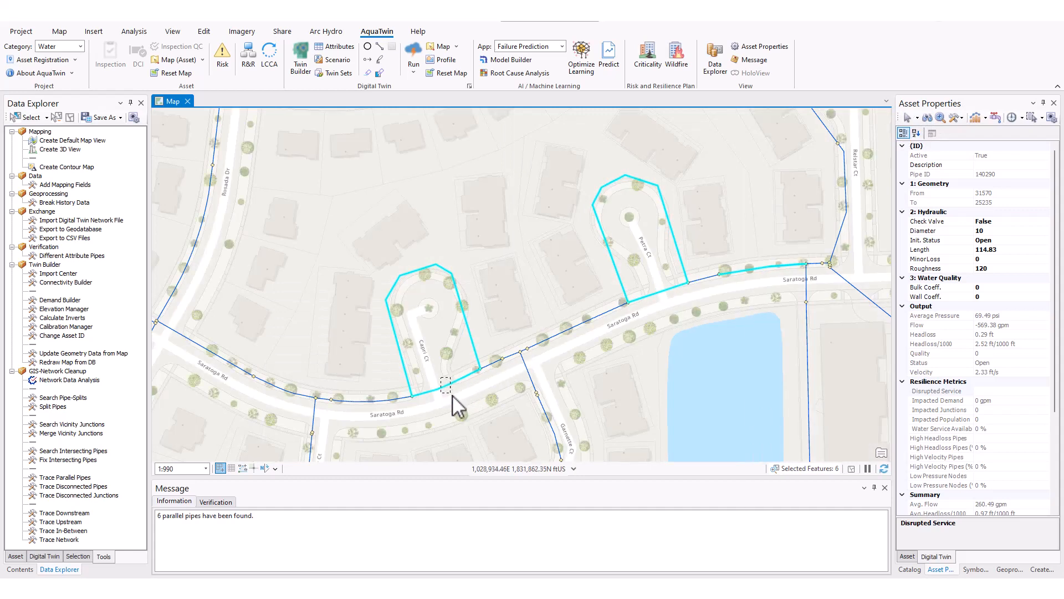
click(415, 272)
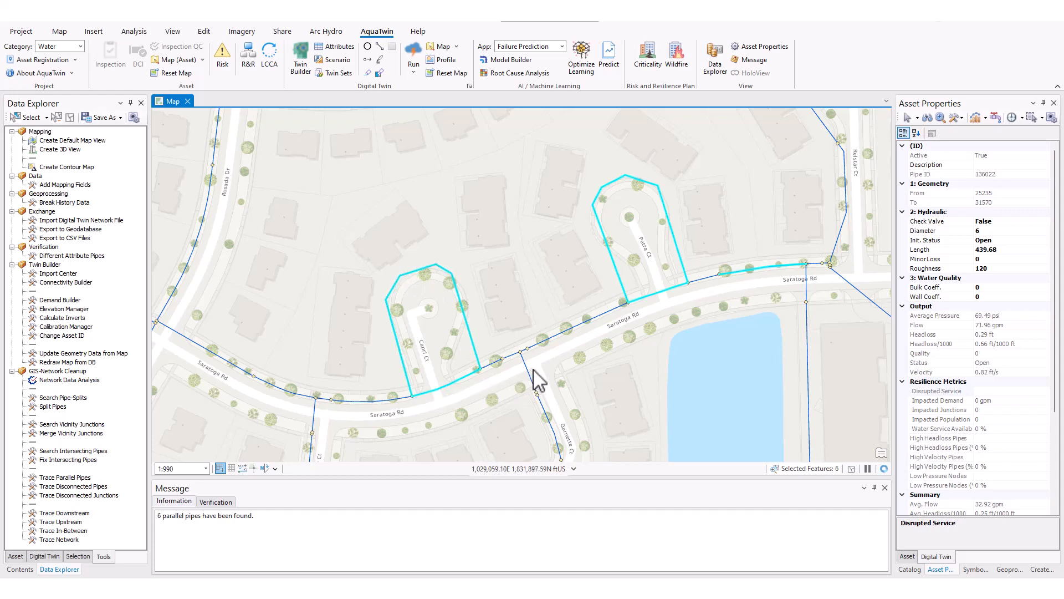
drag(771, 292, 562, 309)
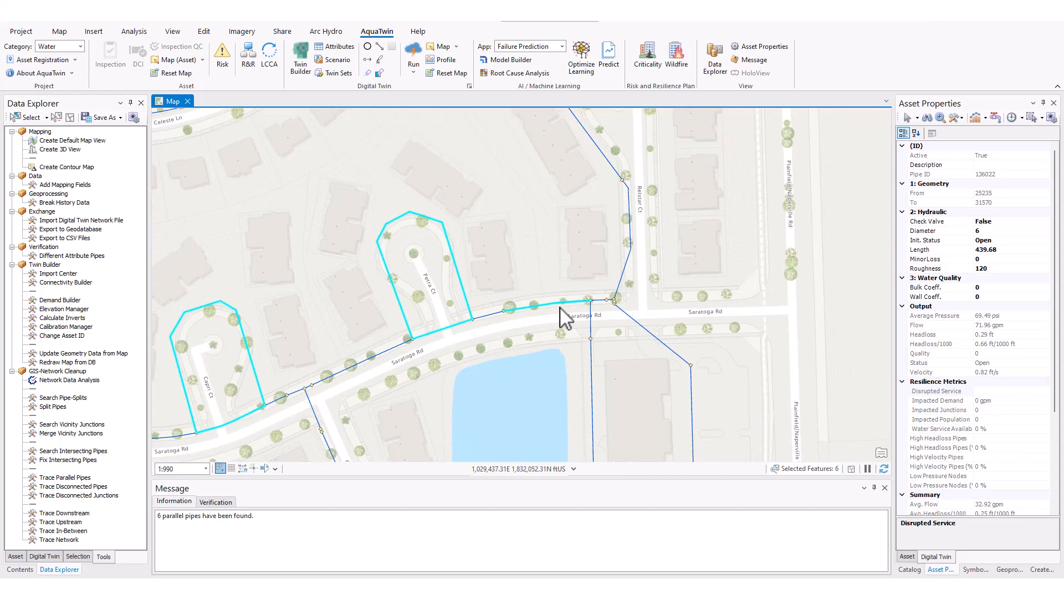
scroll(561, 309, up, 5)
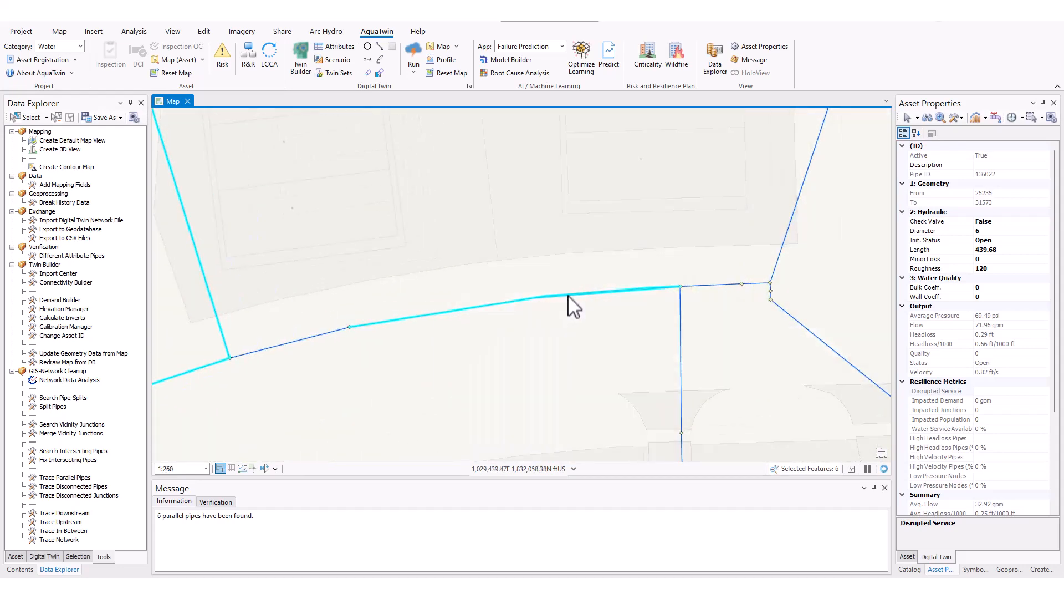
scroll(562, 302, up, 6)
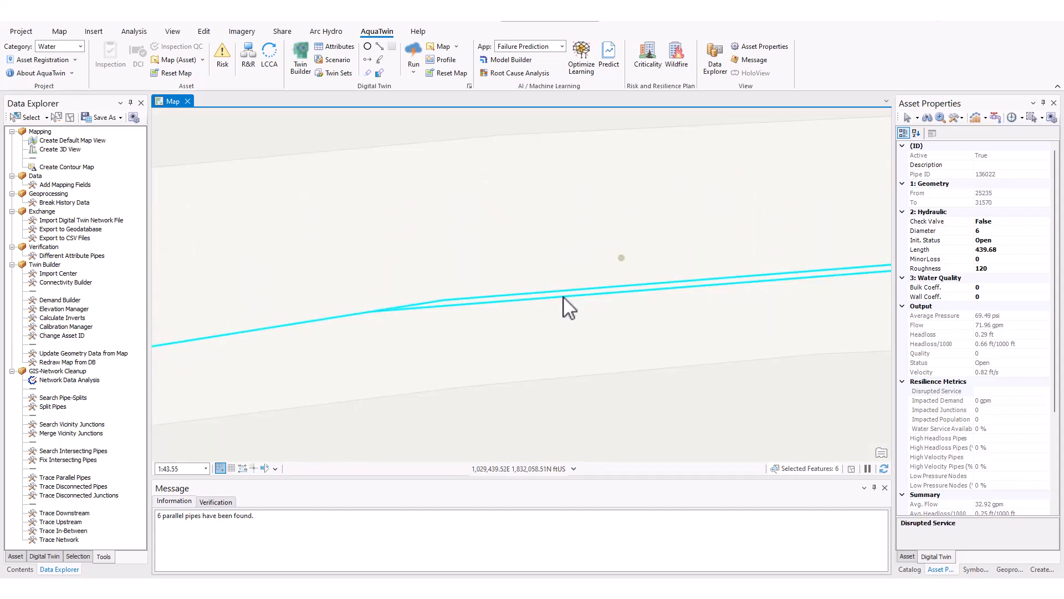
scroll(564, 304, down, 3)
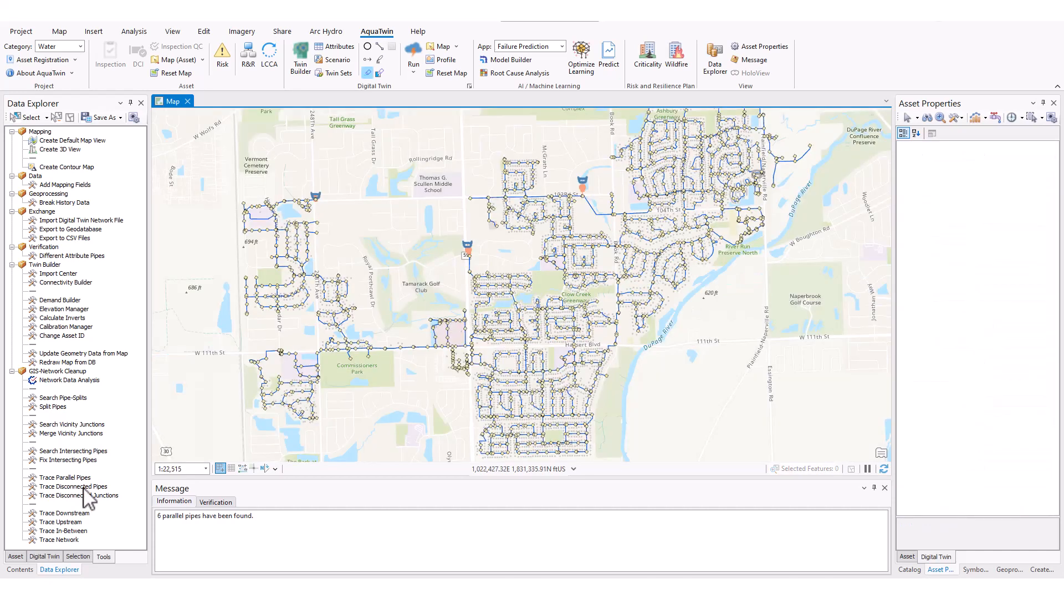
click(83, 487)
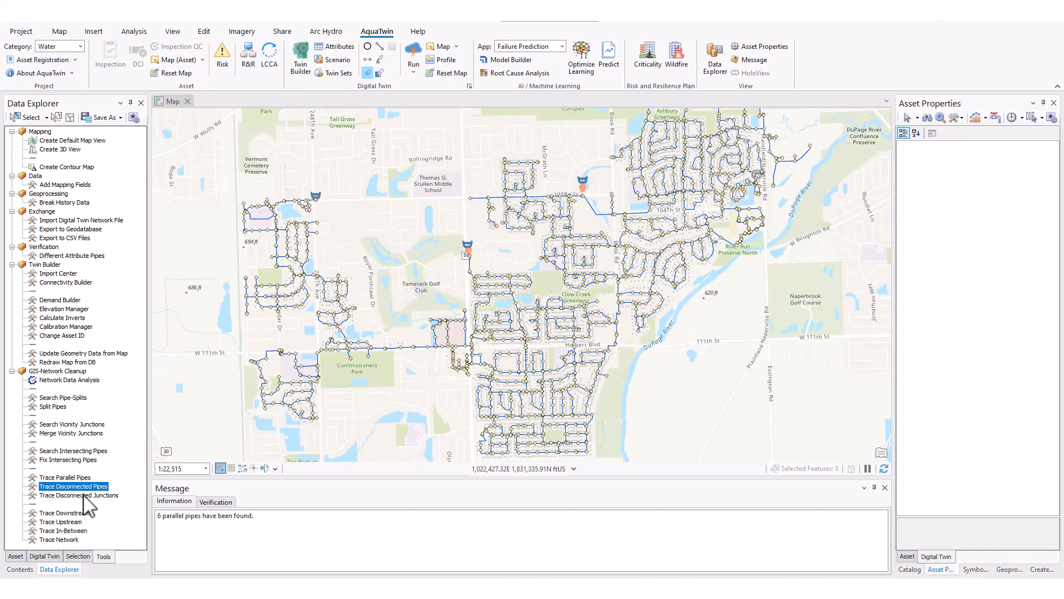
click(85, 496)
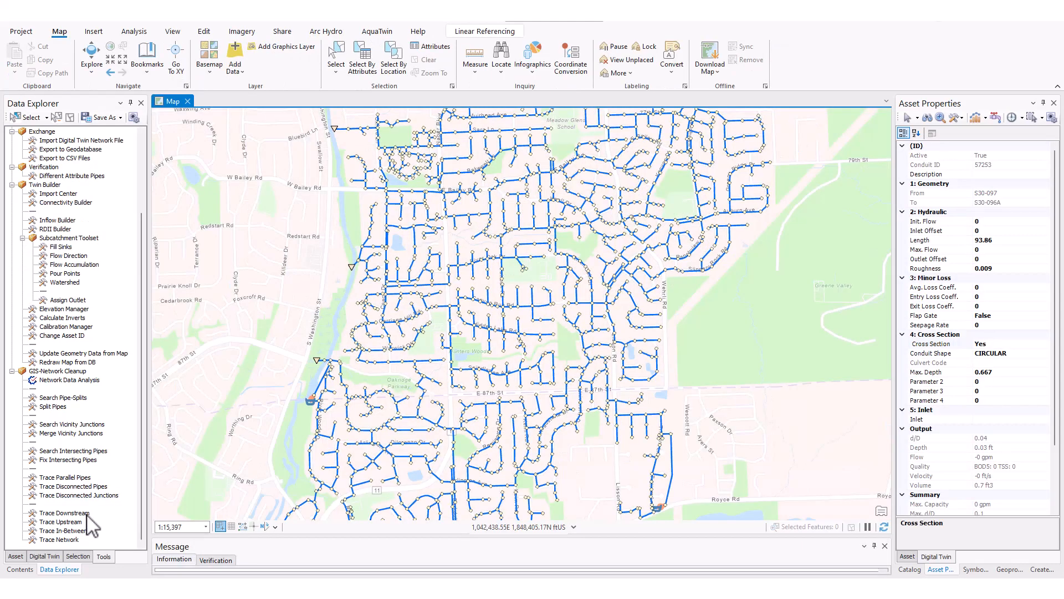
click(87, 513)
click(81, 521)
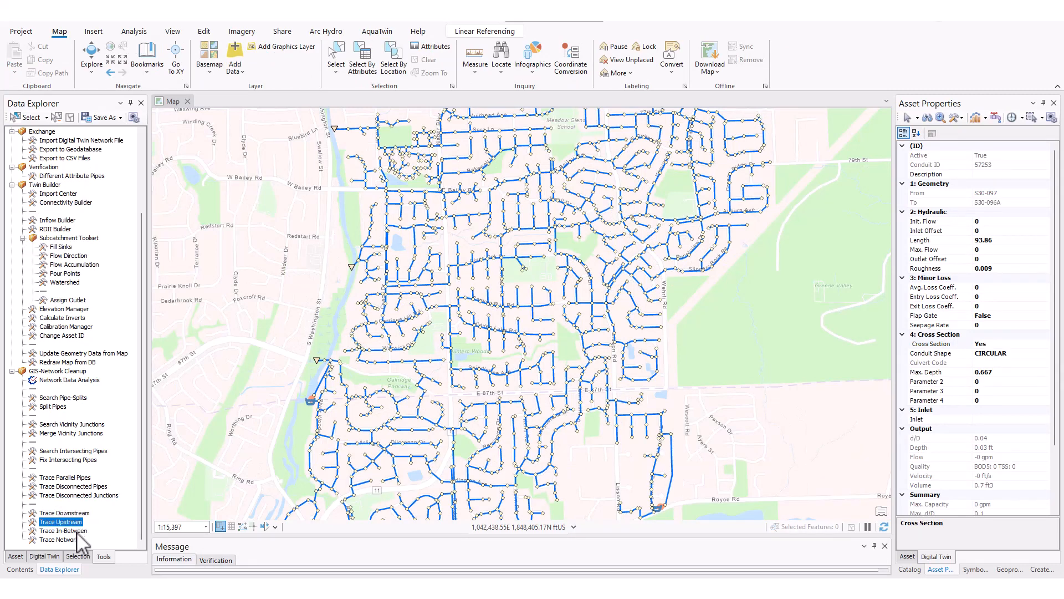
click(82, 531)
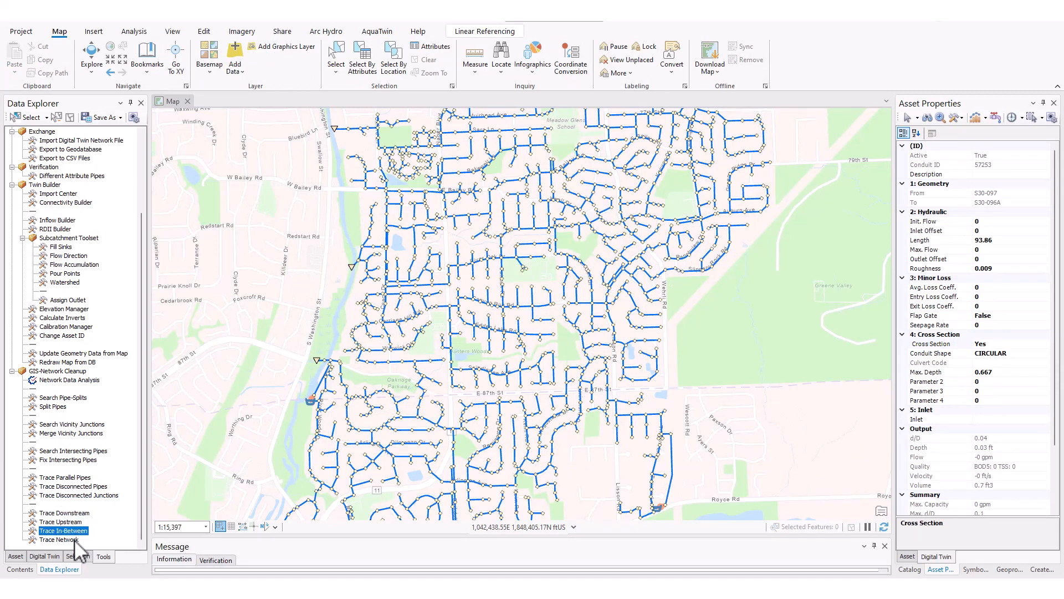
click(75, 539)
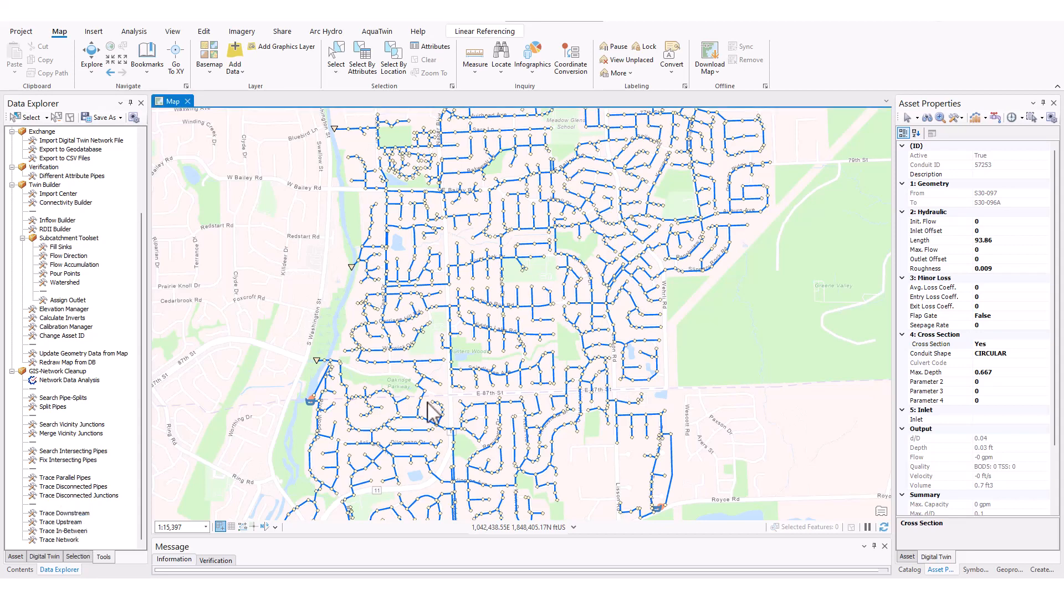
- Trace the sewer network downstream from a node midway along the network, and trace upstream from a node just south of E 87th St
click(449, 306)
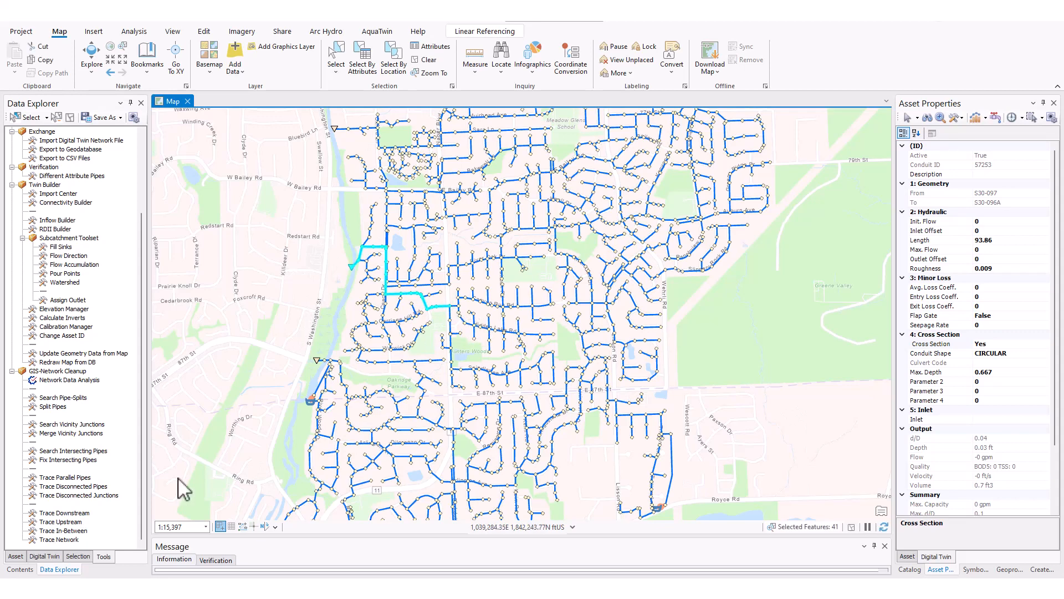
double_click(75, 522)
click(475, 404)
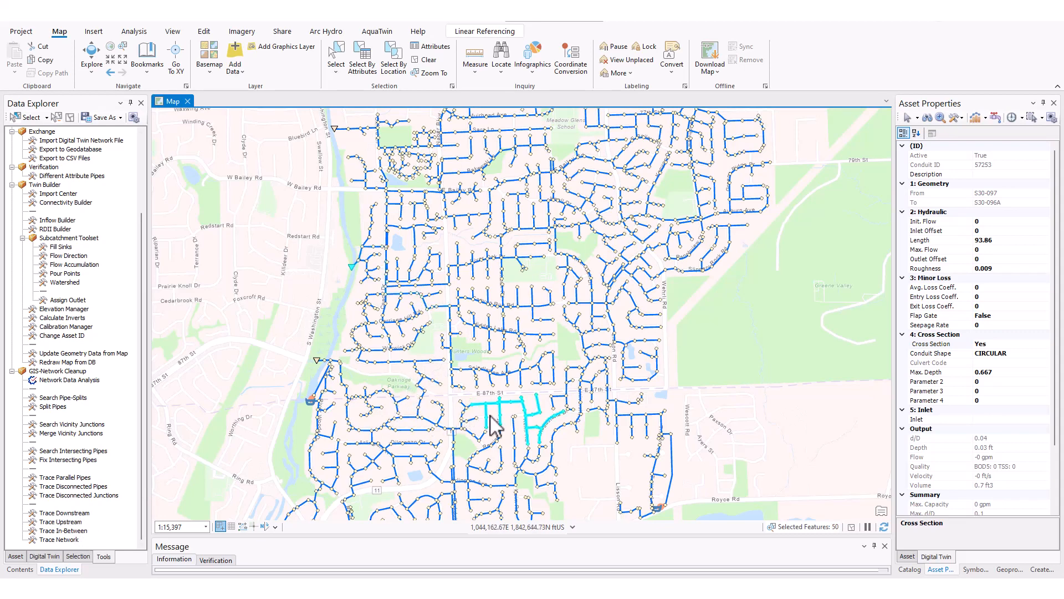
- Trace the path in between start node S16-007 and end node S16-031, and close the trace dialog
double_click(83, 531)
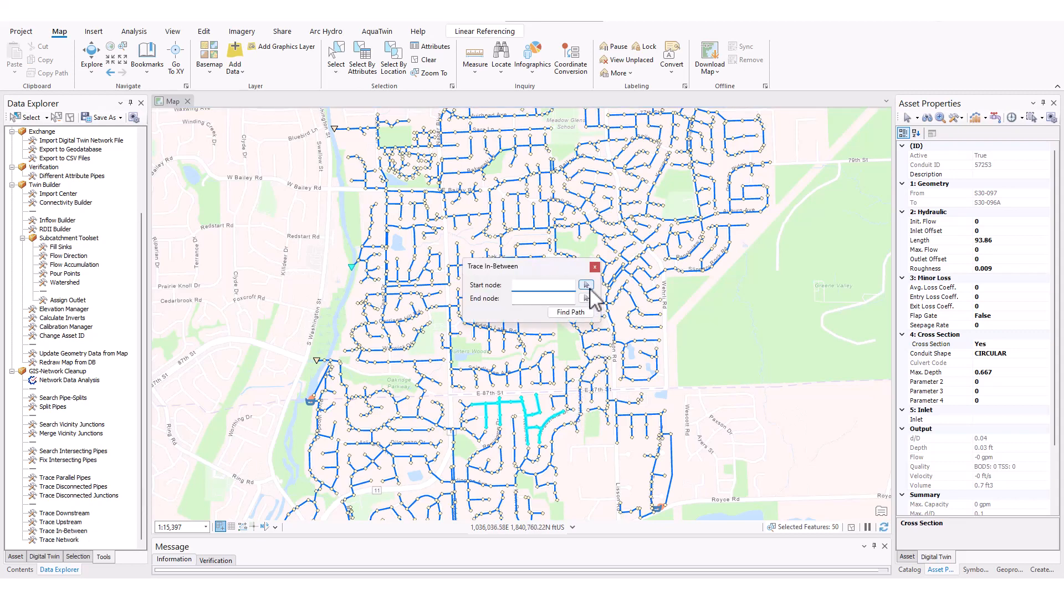
click(587, 284)
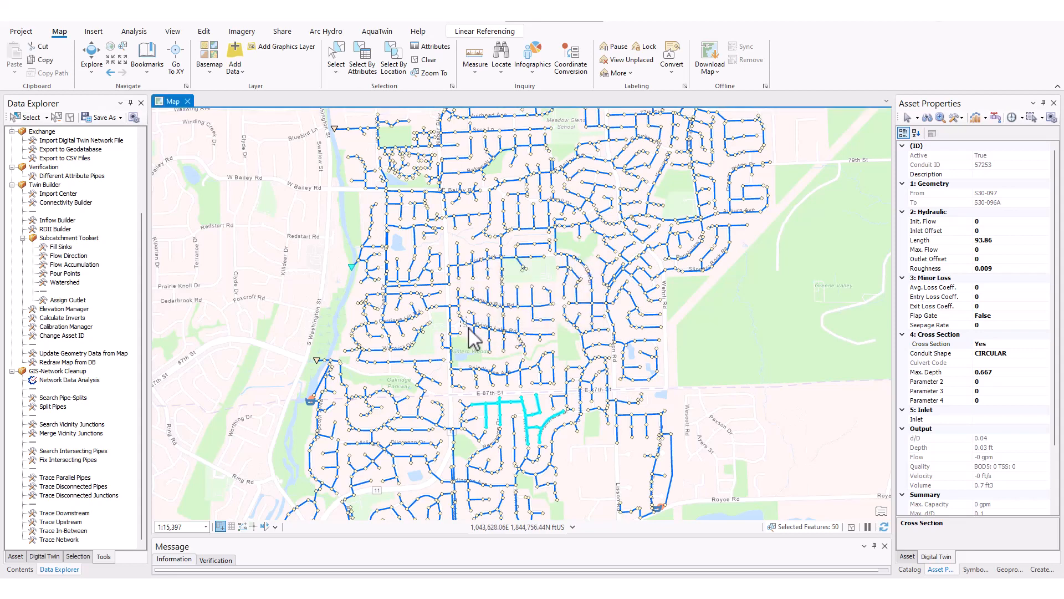
click(465, 324)
click(587, 299)
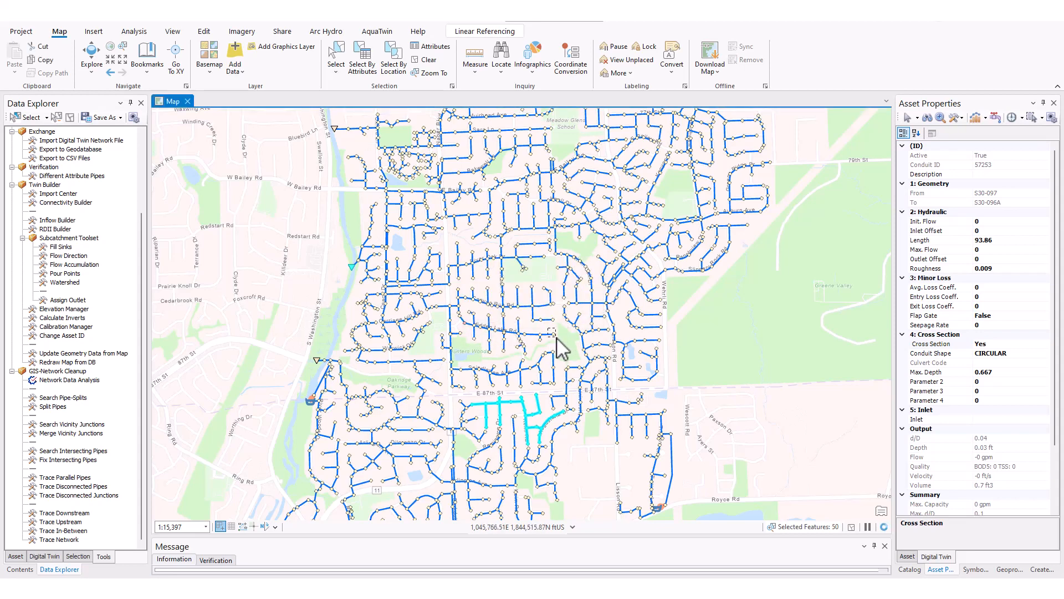
click(551, 332)
click(563, 311)
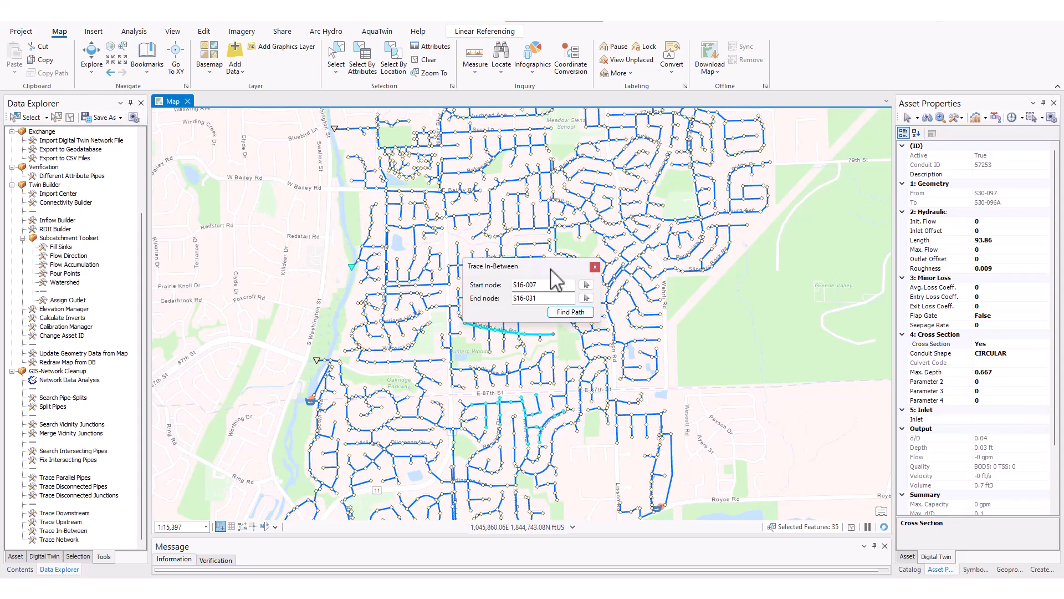
drag(551, 270, 561, 261)
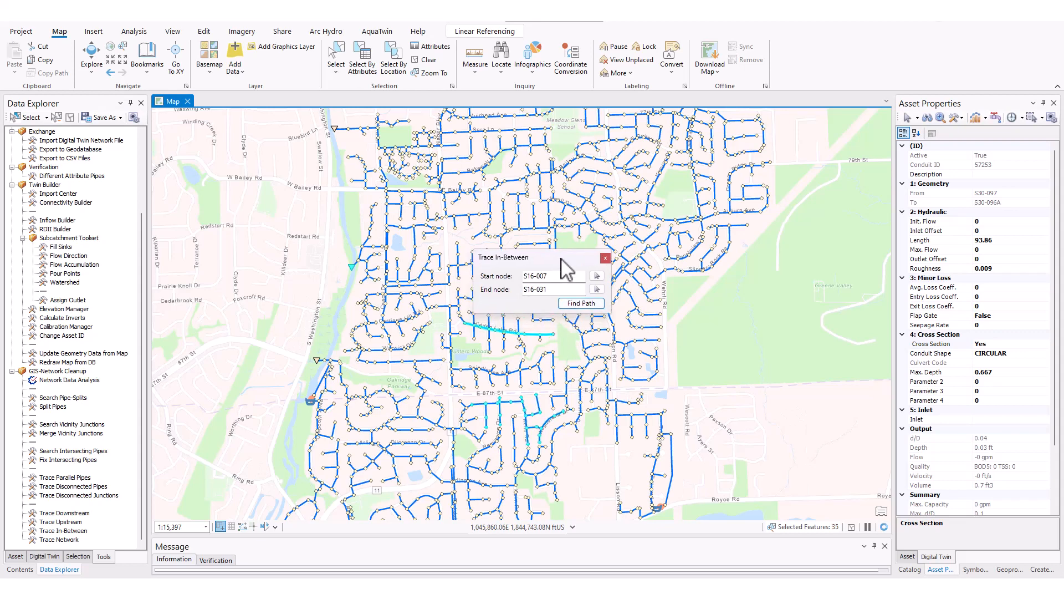
click(605, 258)
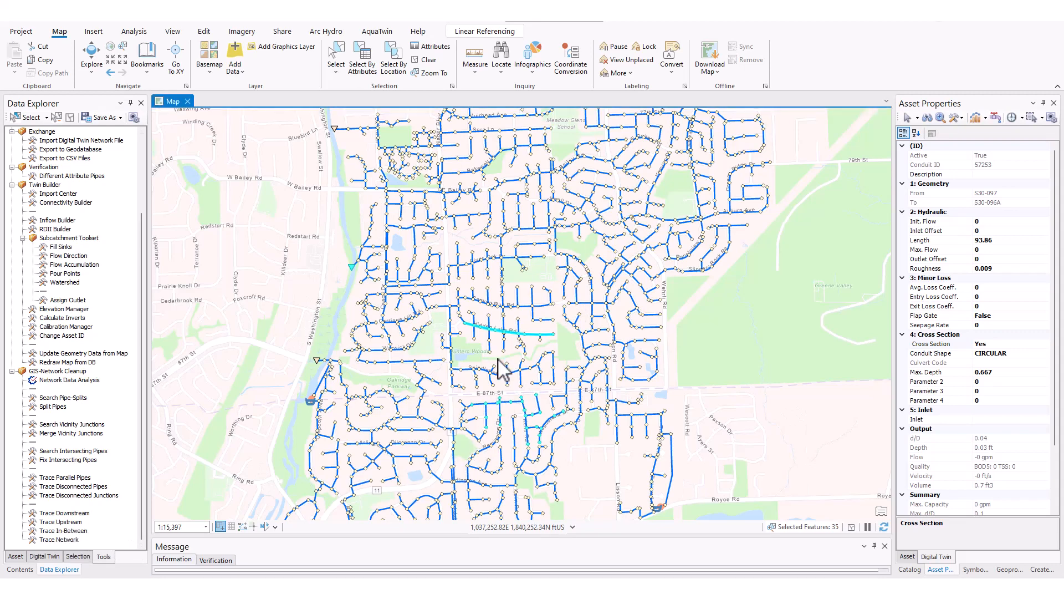
- Trace the entire connected sewer network from a node north of E 87th St and view its full extent
click(536, 311)
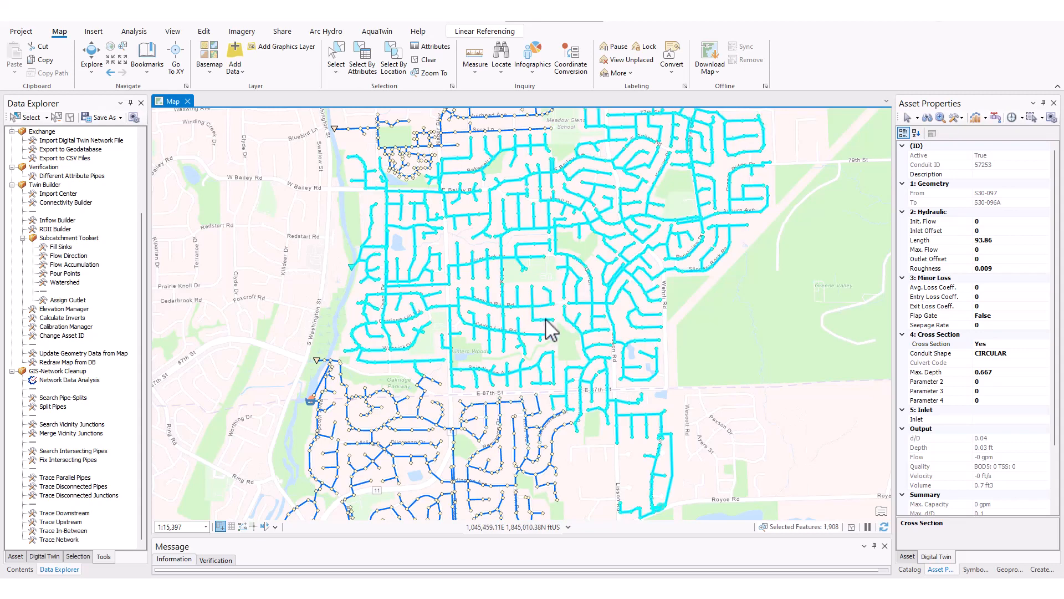
scroll(544, 326, down, 2)
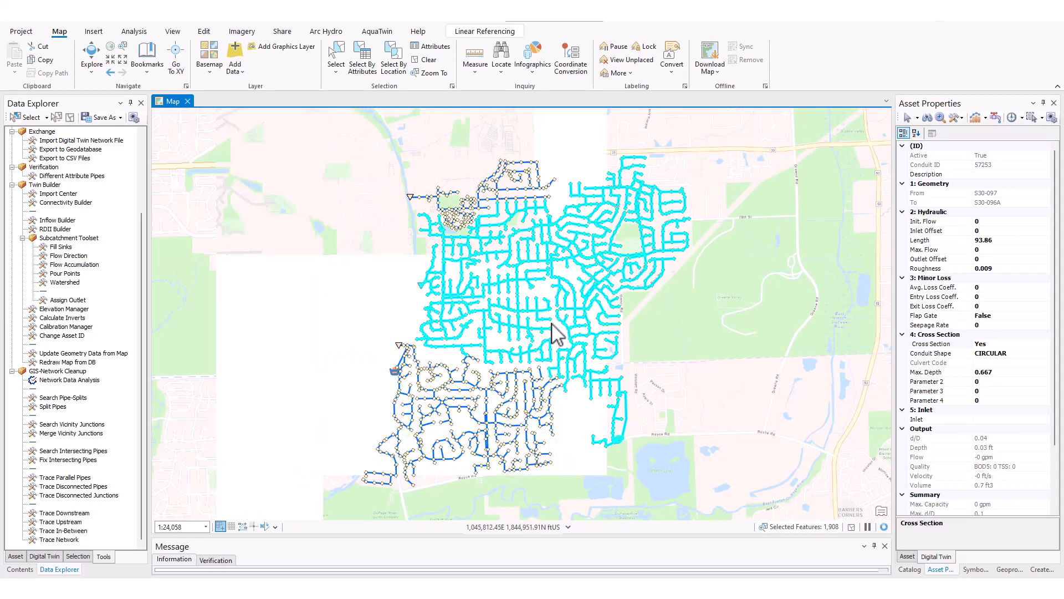